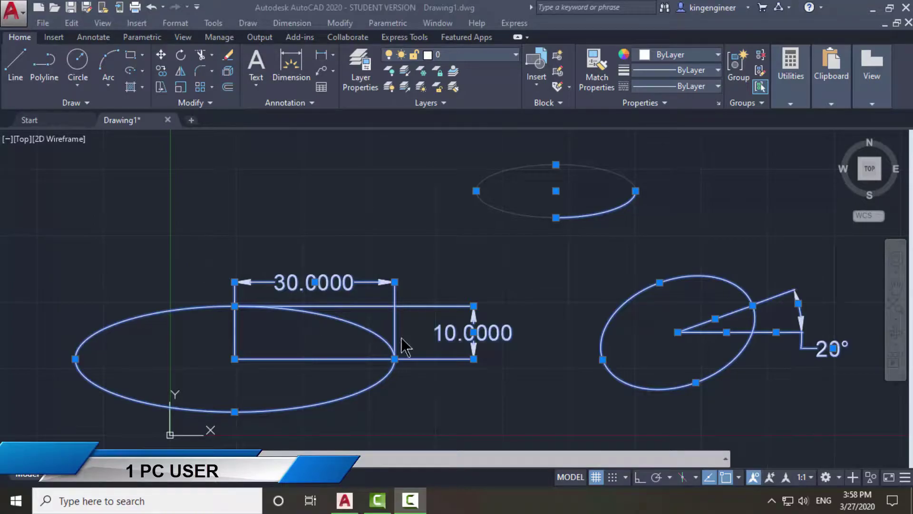
# Erase all existing ellipses and their dimensions from the drawing.
pyautogui.click(864, 433)
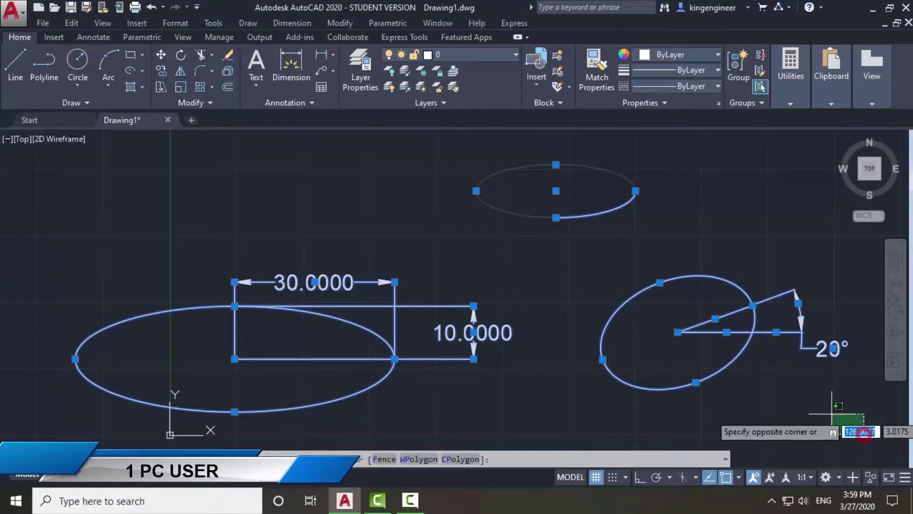
pyautogui.click(117, 153)
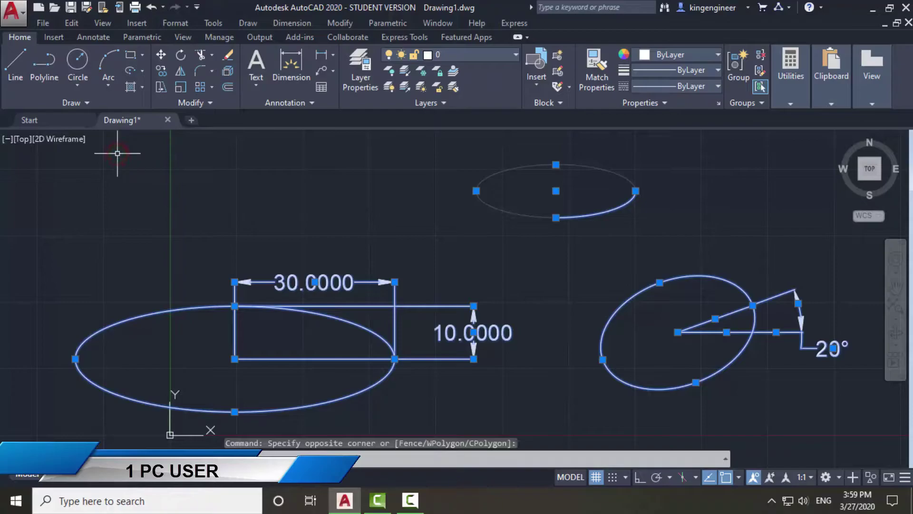
pyautogui.press('Delete')
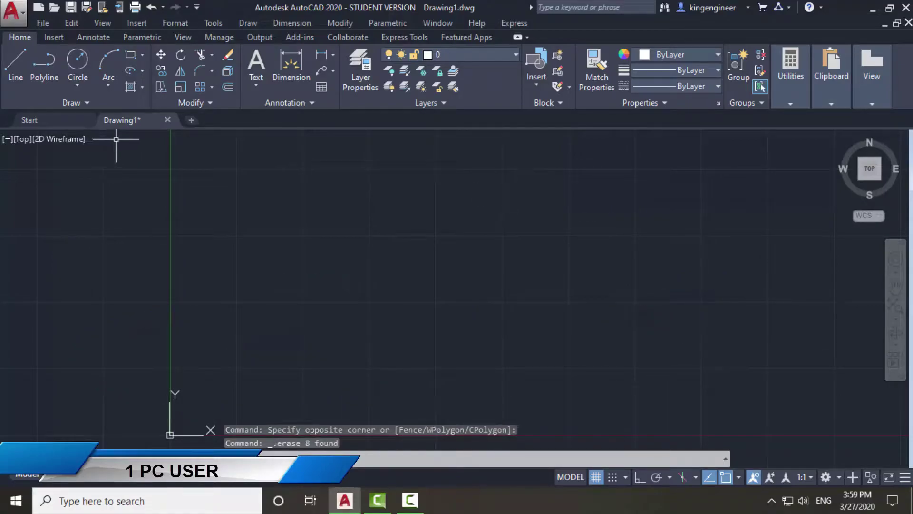
pyautogui.click(142, 72)
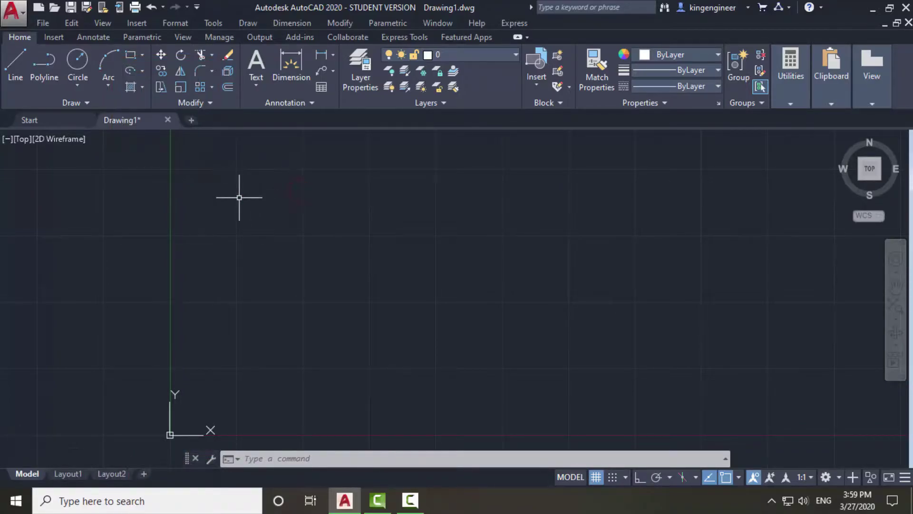
pyautogui.click(245, 23)
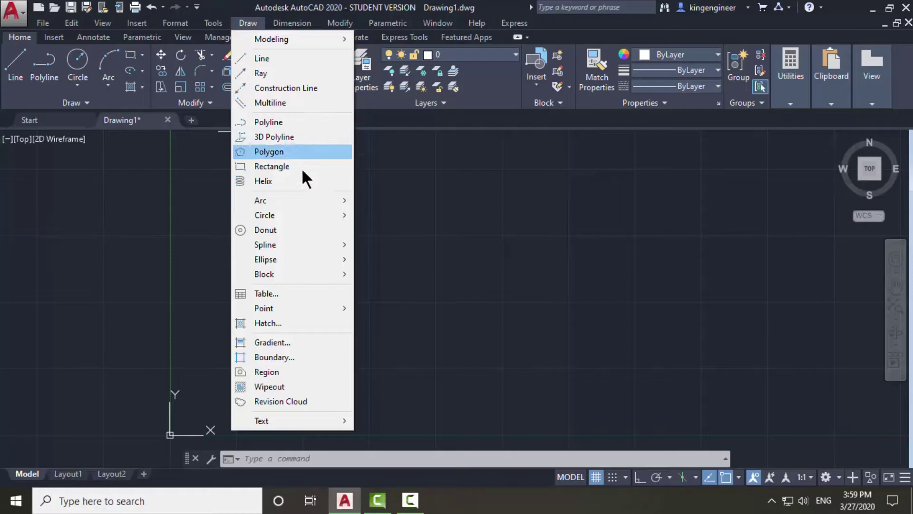
pyautogui.moveTo(299, 259)
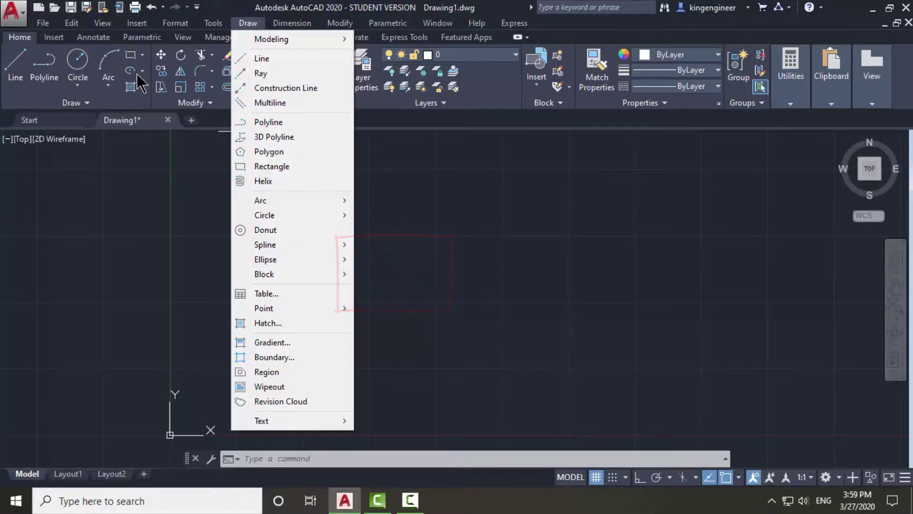
pyautogui.click(432, 216)
pyautogui.click(297, 217)
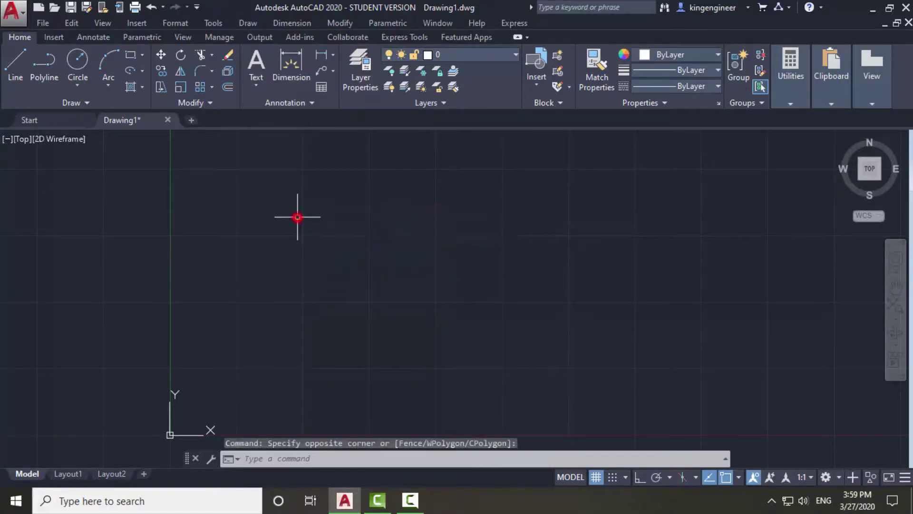
pyautogui.click(337, 458)
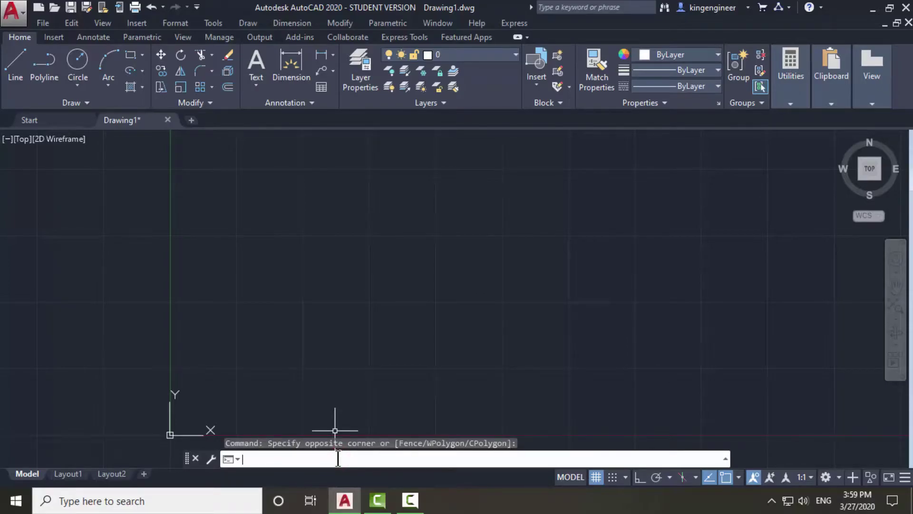
pyautogui.write('EL')
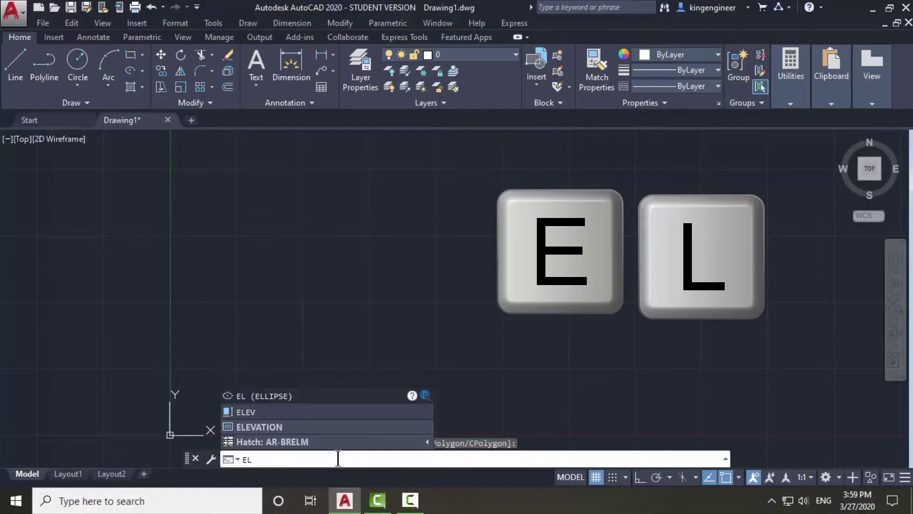
pyautogui.press('Return')
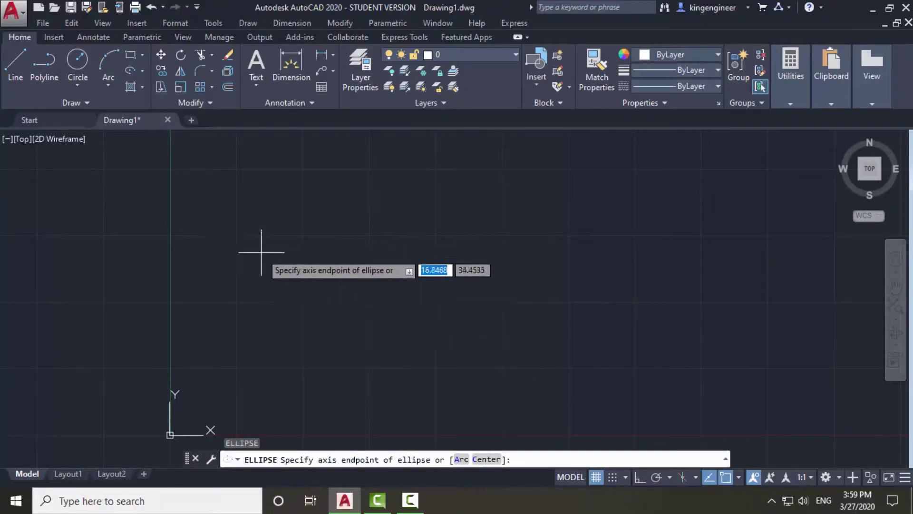
pyautogui.press('Escape')
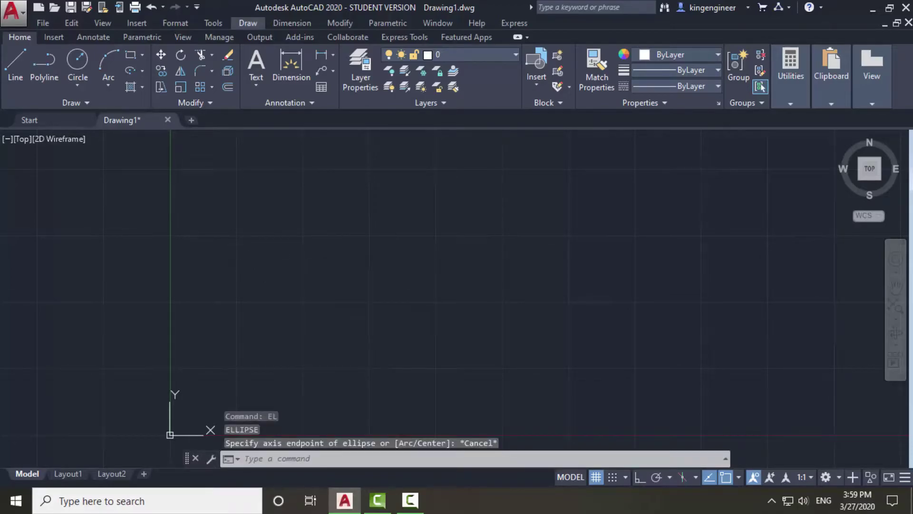
# Draw an ellipse by its center with Ortho on, using a horizontal semi-axis of 15 and a vertical semi-axis of 10.
pyautogui.click(143, 72)
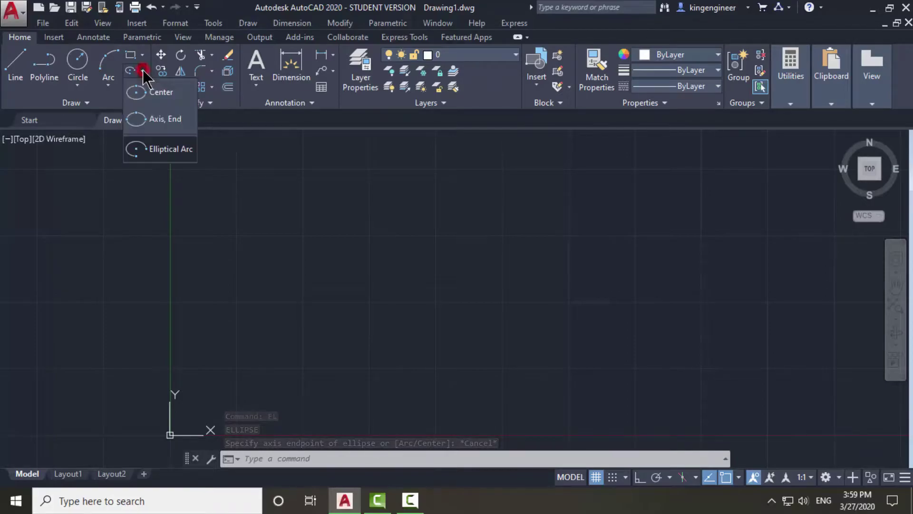
pyautogui.click(159, 93)
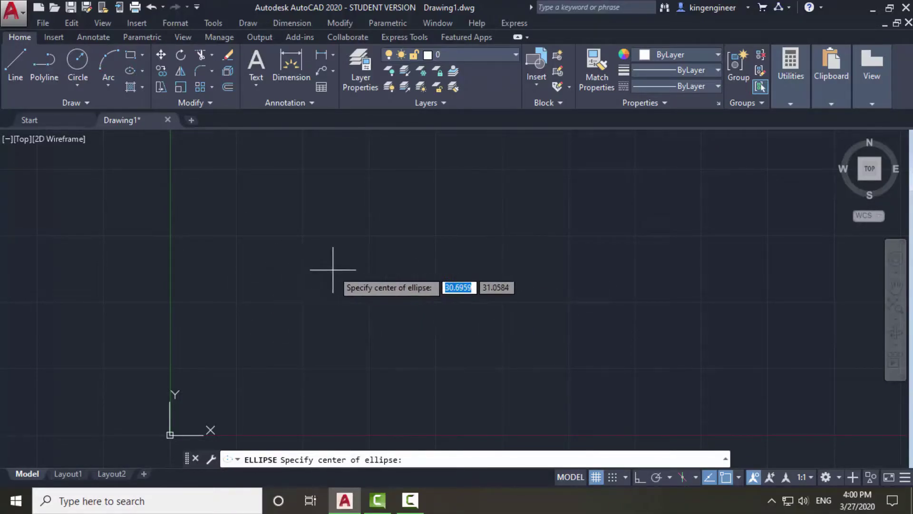
pyautogui.click(275, 267)
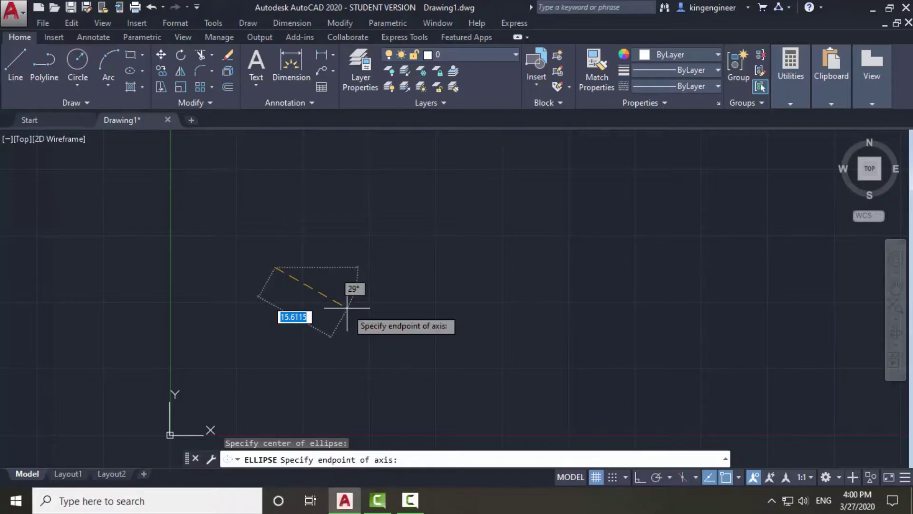
pyautogui.press('F8')
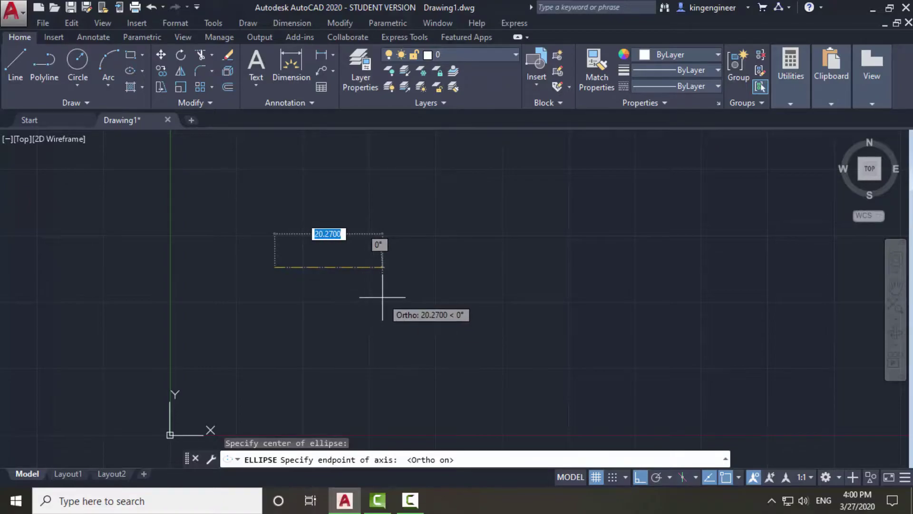
pyautogui.write('15')
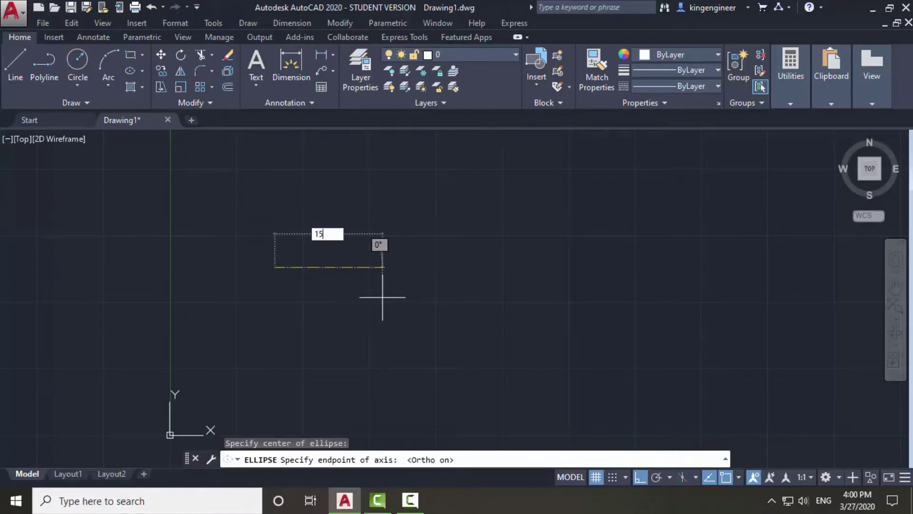
pyautogui.press('Return')
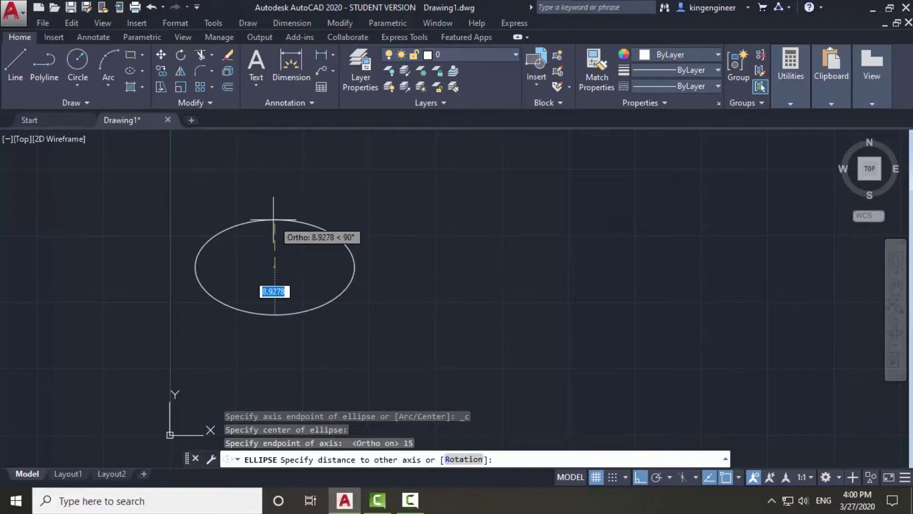
pyautogui.write('10')
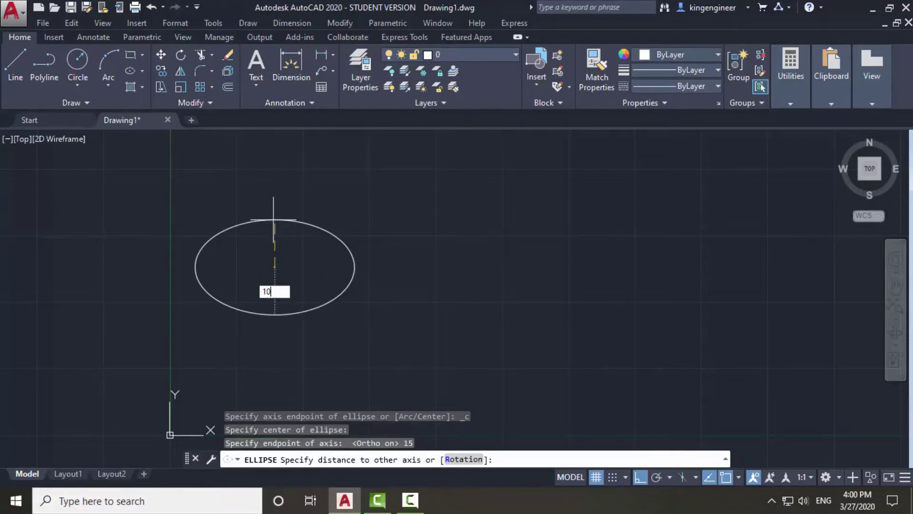
pyautogui.press('Return')
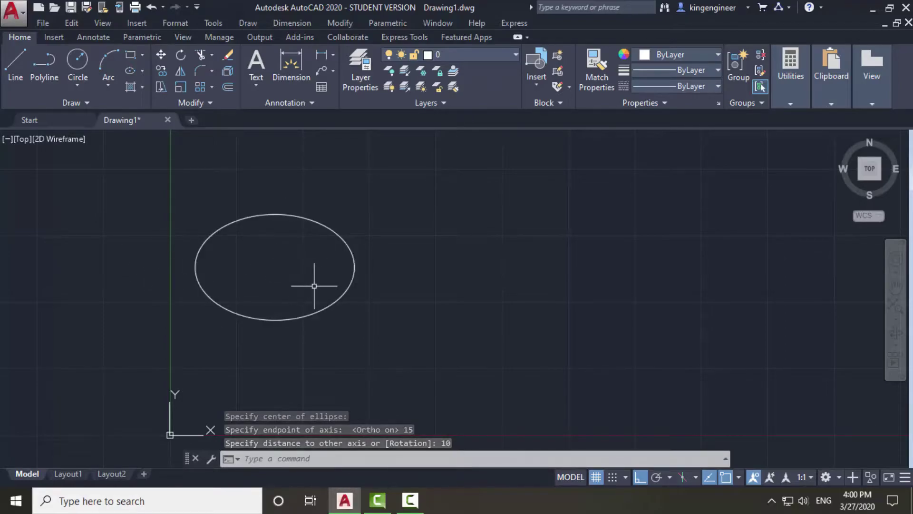
# Add a linear dimension from the ellipse's center to its right quadrant, placed below the ellipse.
pyautogui.click(287, 21)
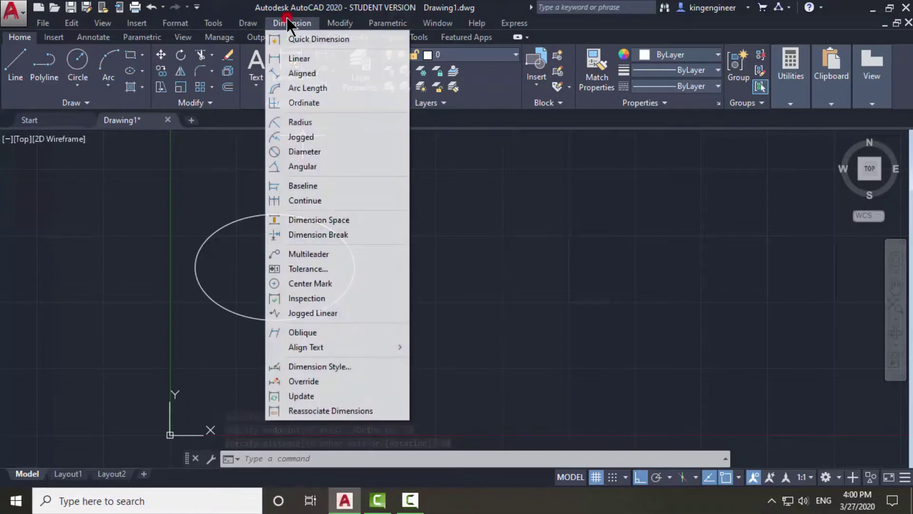
pyautogui.click(307, 59)
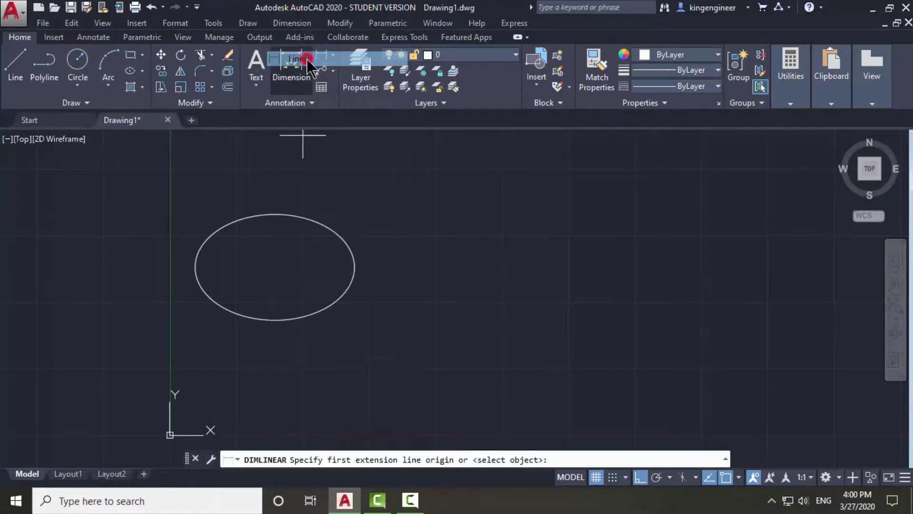
pyautogui.click(275, 268)
pyautogui.click(355, 267)
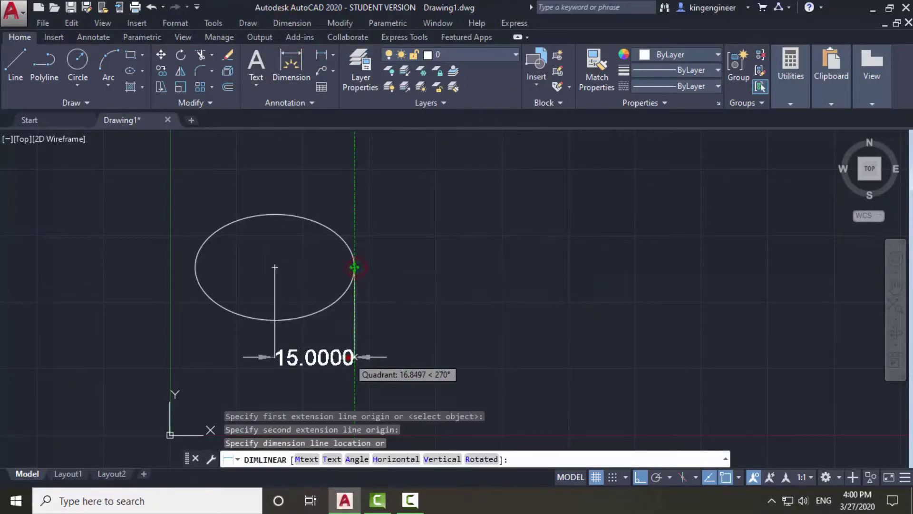
pyautogui.click(369, 358)
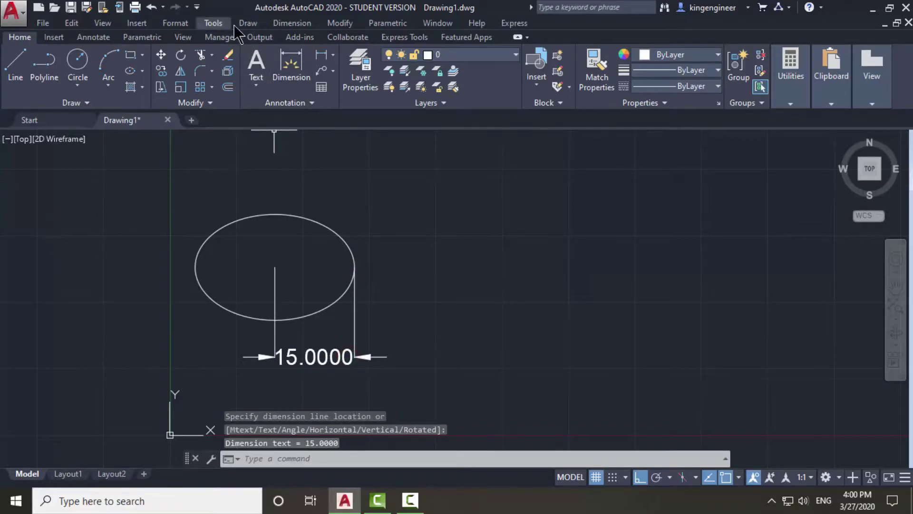
# Add a vertical linear dimension from the ellipse's center to its top quadrant, placed to the right of the ellipse.
pyautogui.click(284, 22)
pyautogui.click(310, 58)
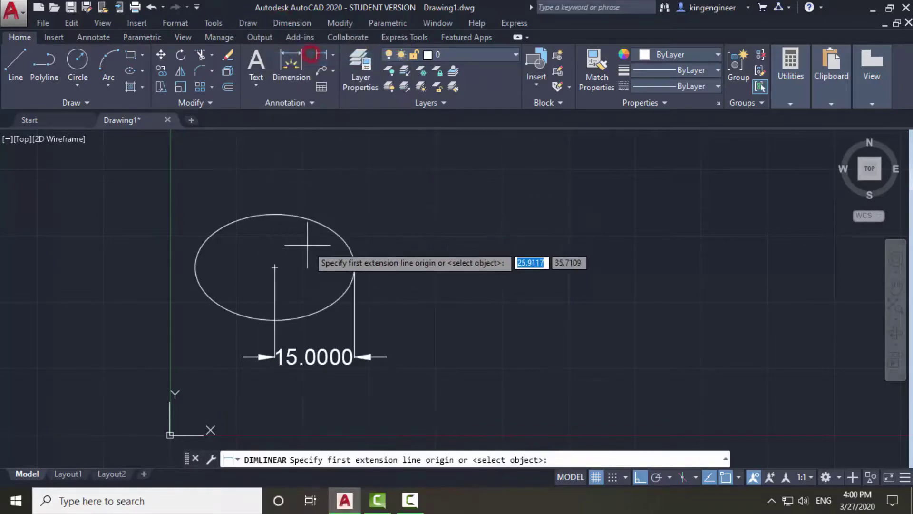
pyautogui.click(275, 267)
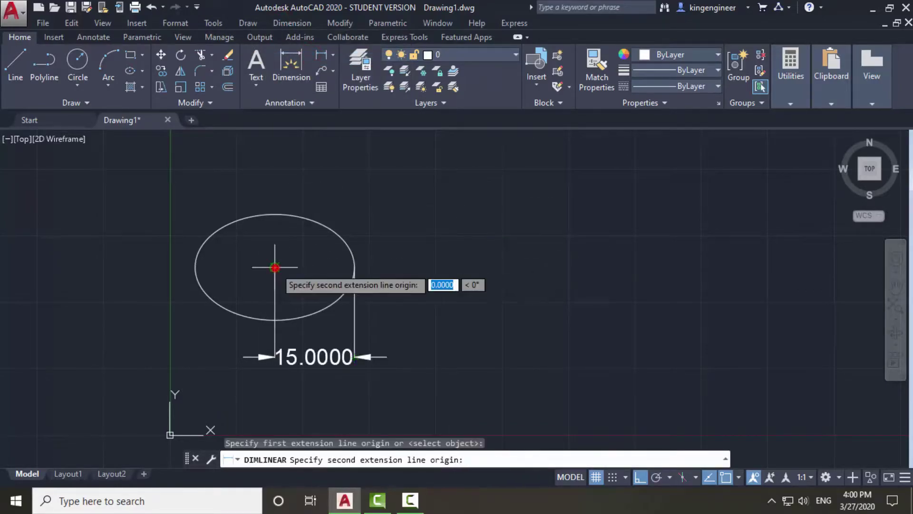
pyautogui.click(275, 214)
pyautogui.click(431, 223)
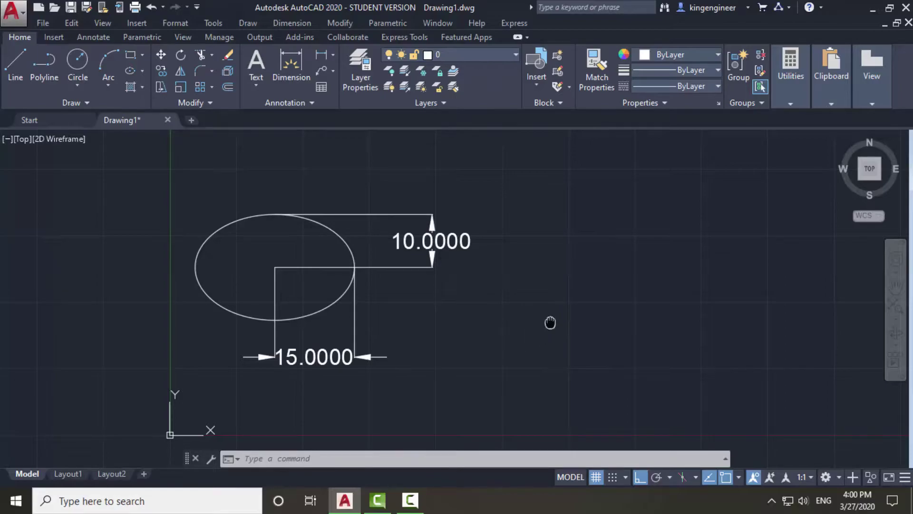
# Add the Dynamic Input control to the status bar.
pyautogui.moveTo(551, 325); pyautogui.dragTo(405, 331, button='middle')
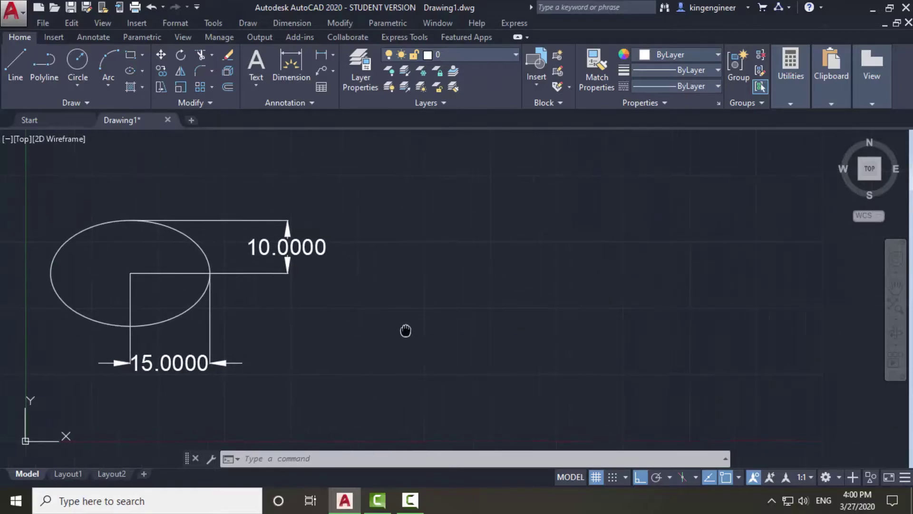
pyautogui.click(143, 72)
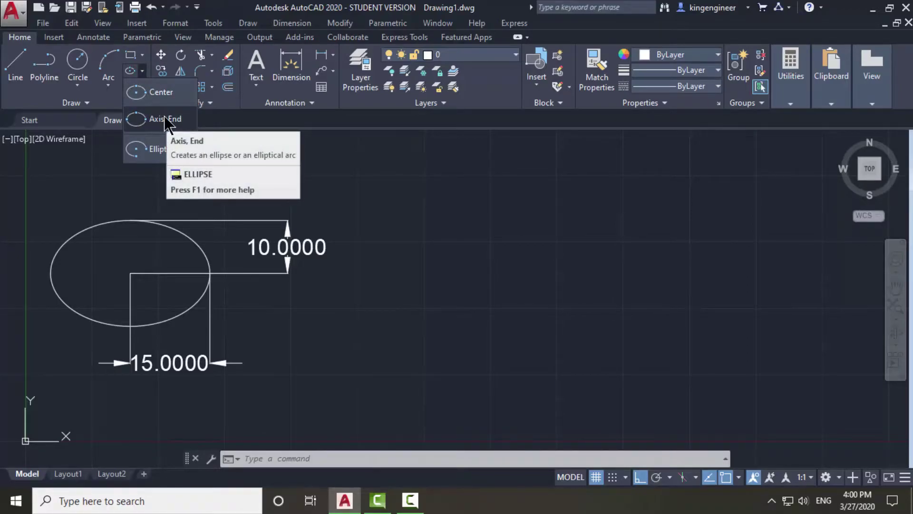
pyautogui.click(905, 479)
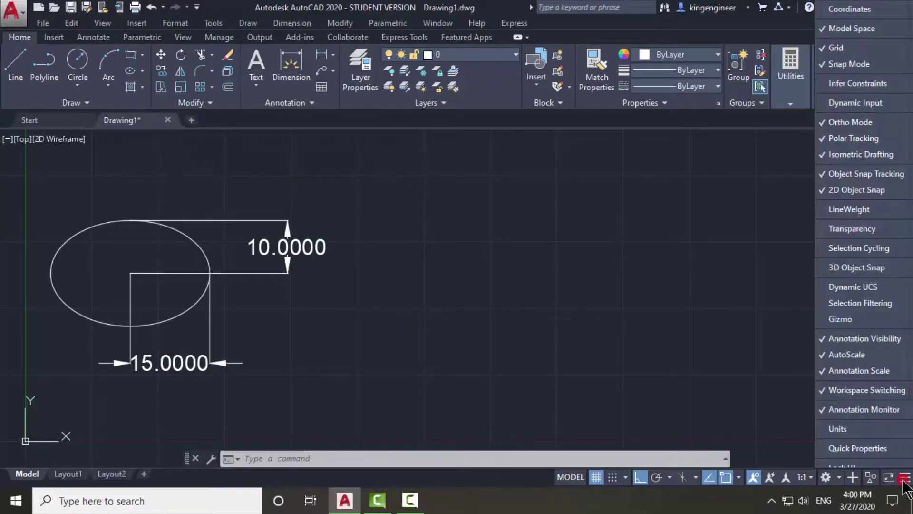
pyautogui.click(838, 108)
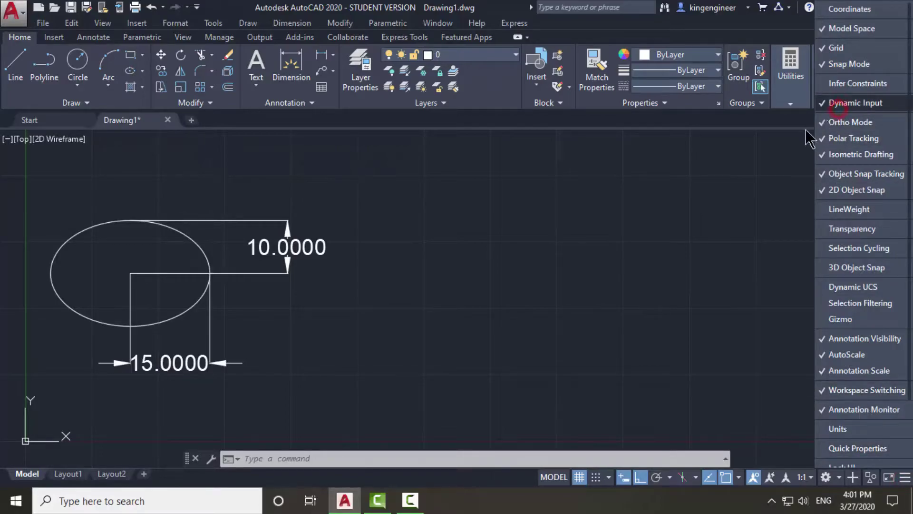
pyautogui.click(442, 263)
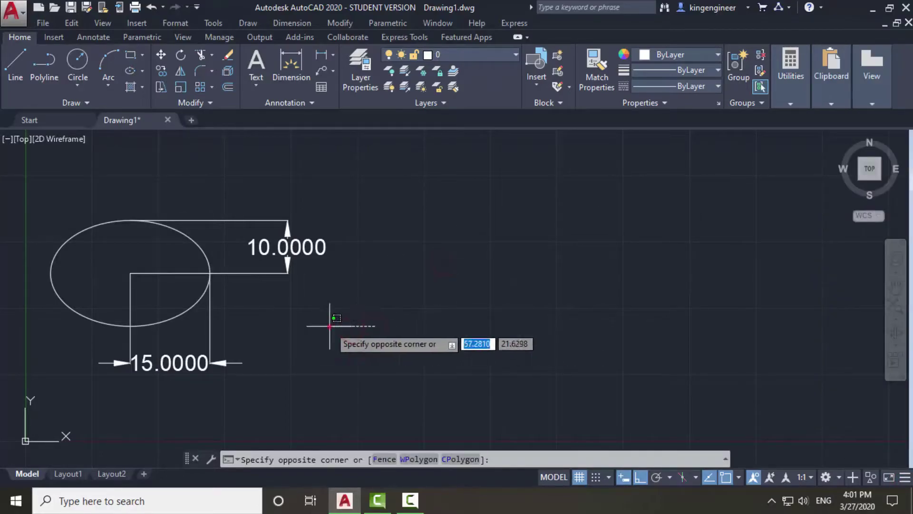
pyautogui.press('Escape')
pyautogui.click(142, 70)
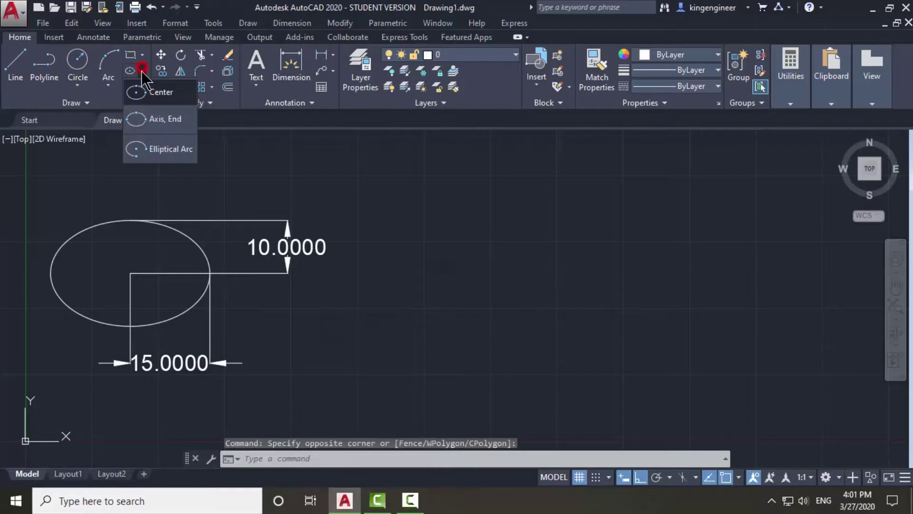
pyautogui.click(157, 120)
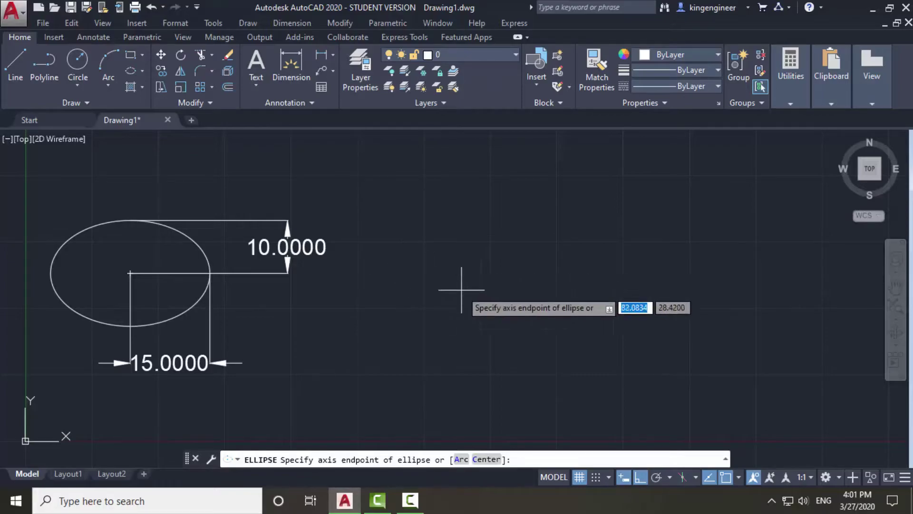
pyautogui.moveTo(523, 275); pyautogui.dragTo(434, 274, button='middle')
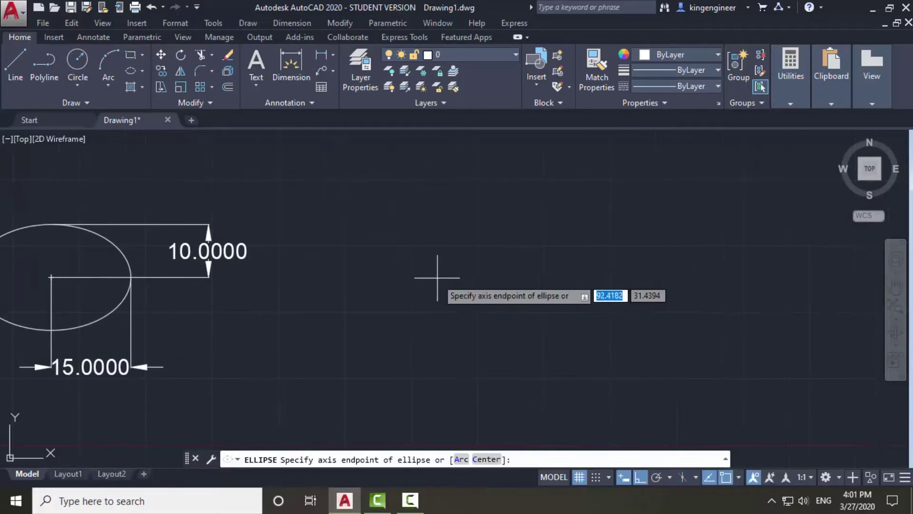
pyautogui.click(434, 278)
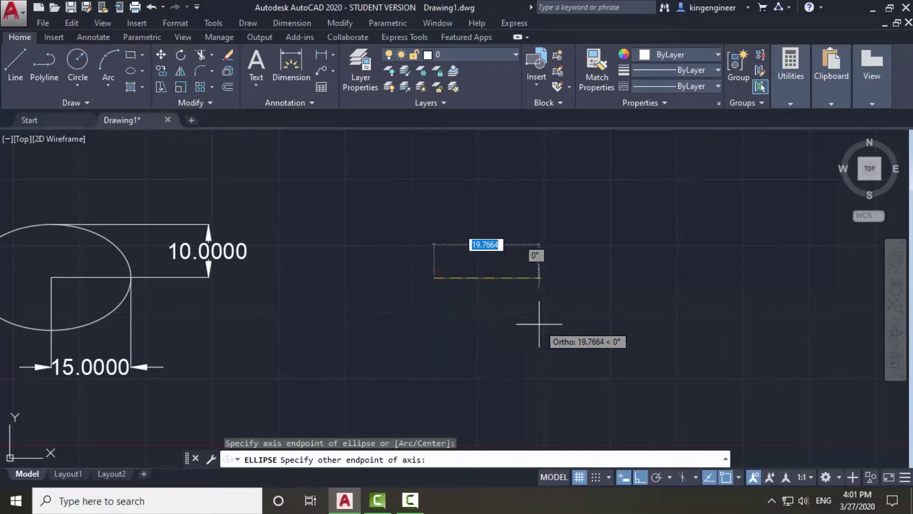
pyautogui.write('30')
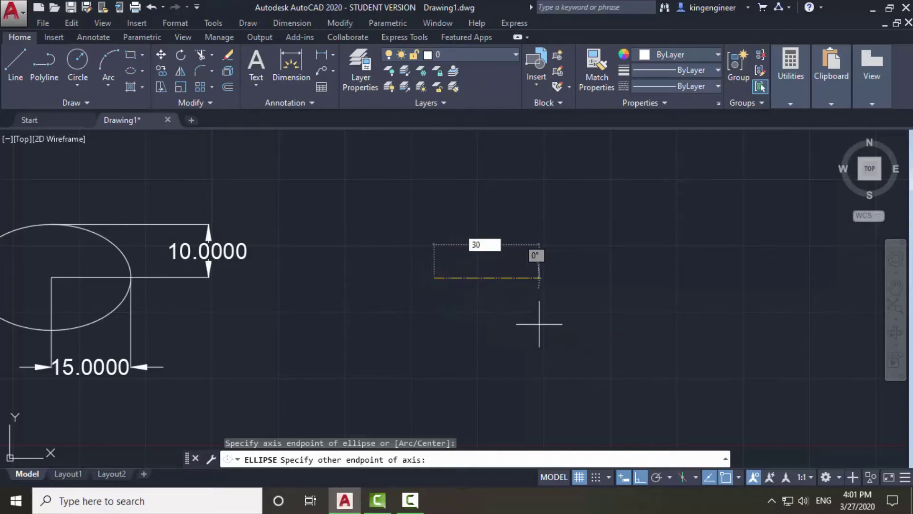
pyautogui.press('Return')
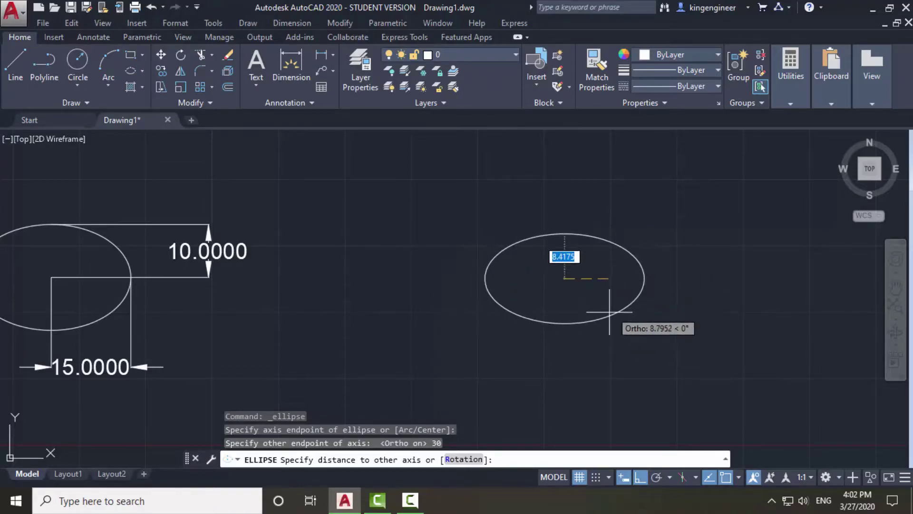
pyautogui.rightClick(610, 307)
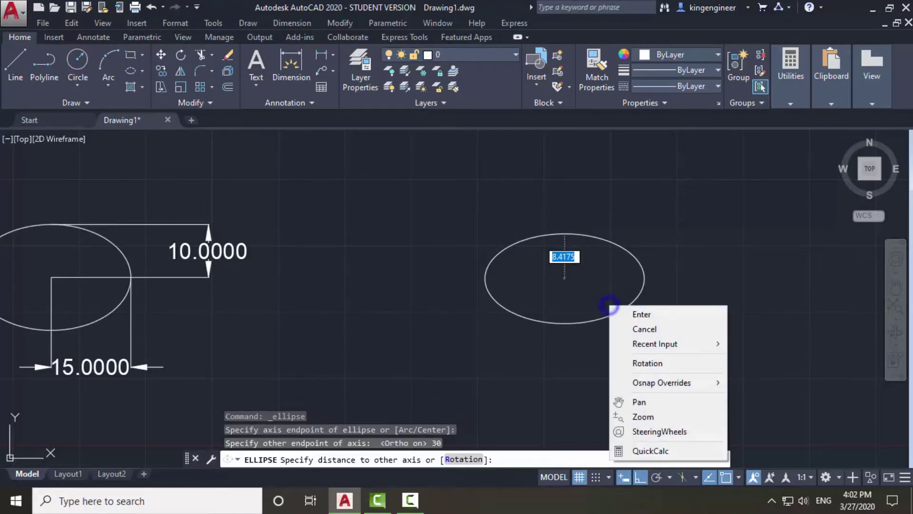
pyautogui.click(650, 330)
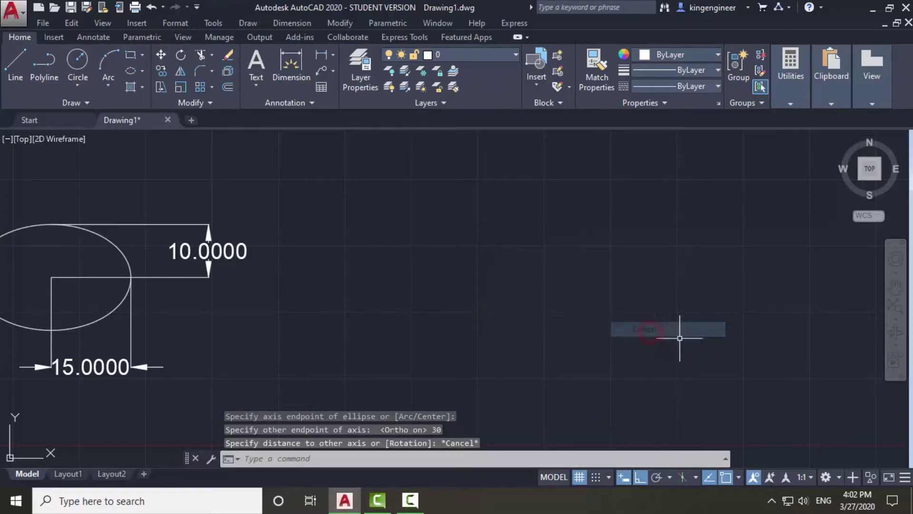
# Draw an ellipse with the Axis, End method right of the first one, with a 30-long axis at 20° and a distance of 10 to the other axis.
pyautogui.click(142, 71)
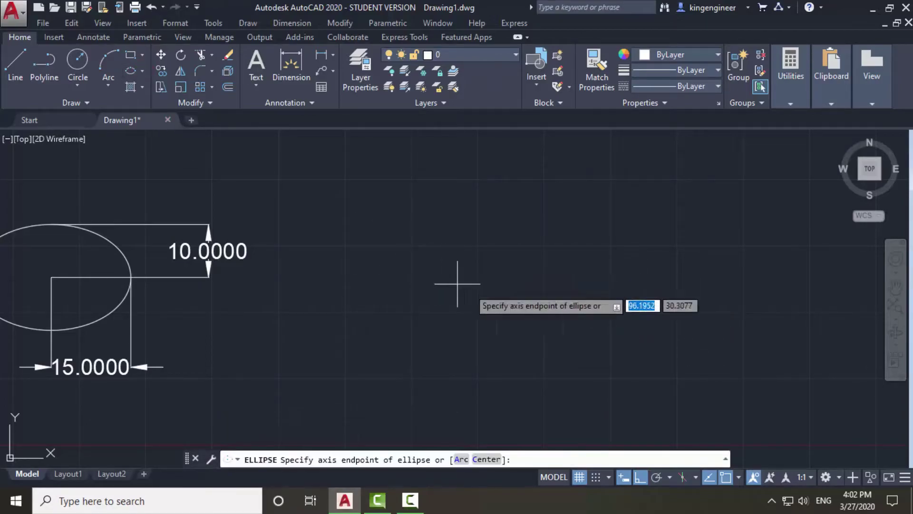
pyautogui.click(503, 284)
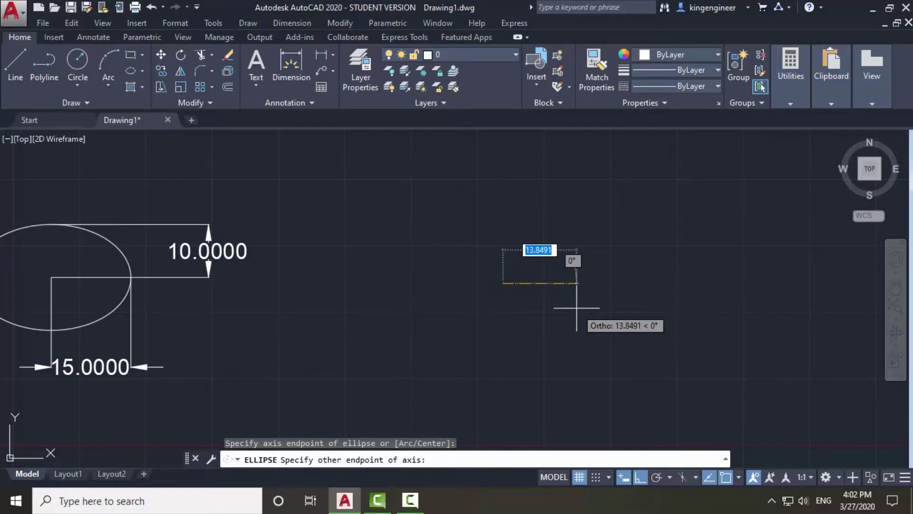
pyautogui.write('30')
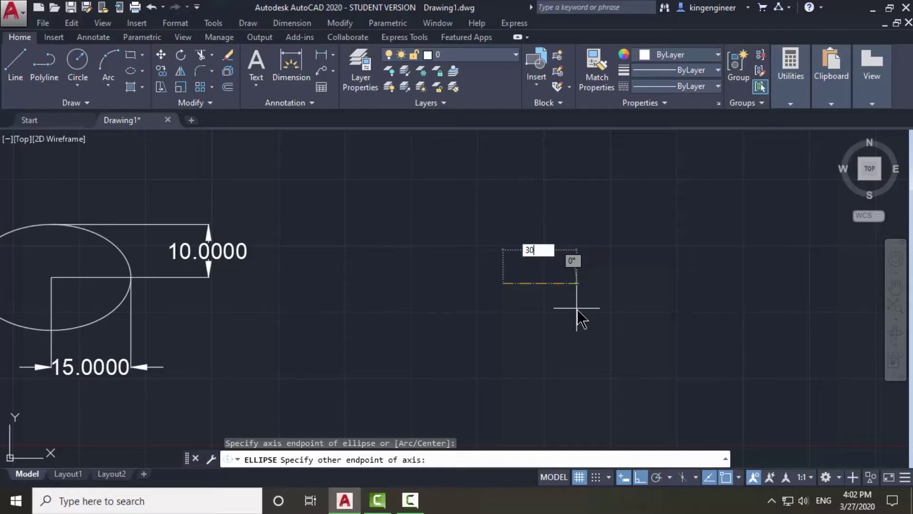
pyautogui.press('Tab')
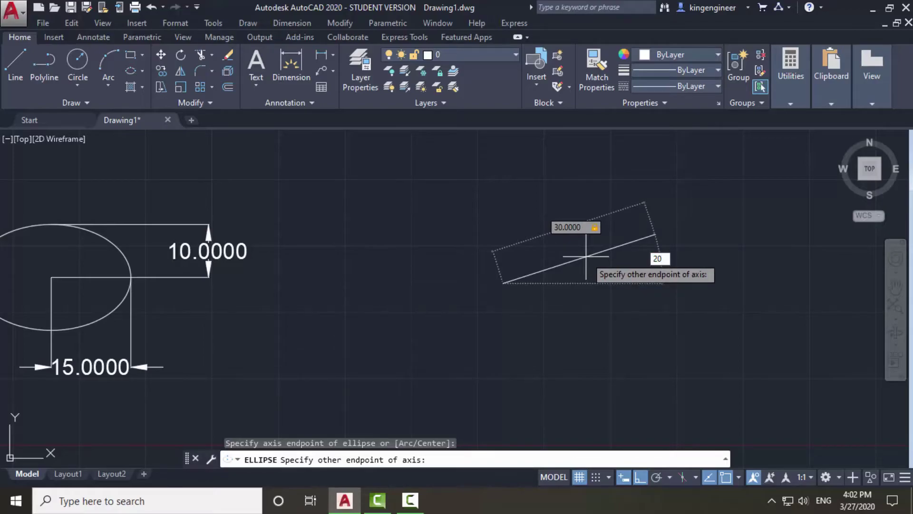
pyautogui.press('Return')
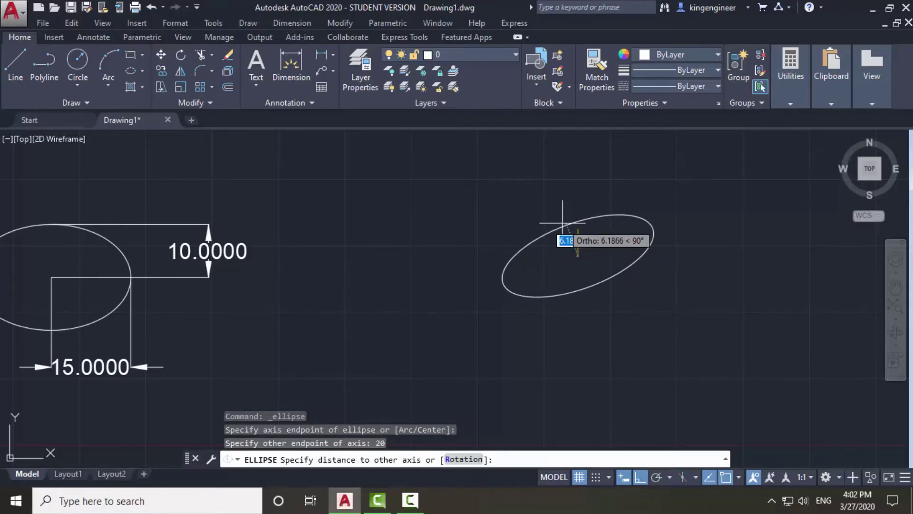
pyautogui.write('10')
pyautogui.press('Return')
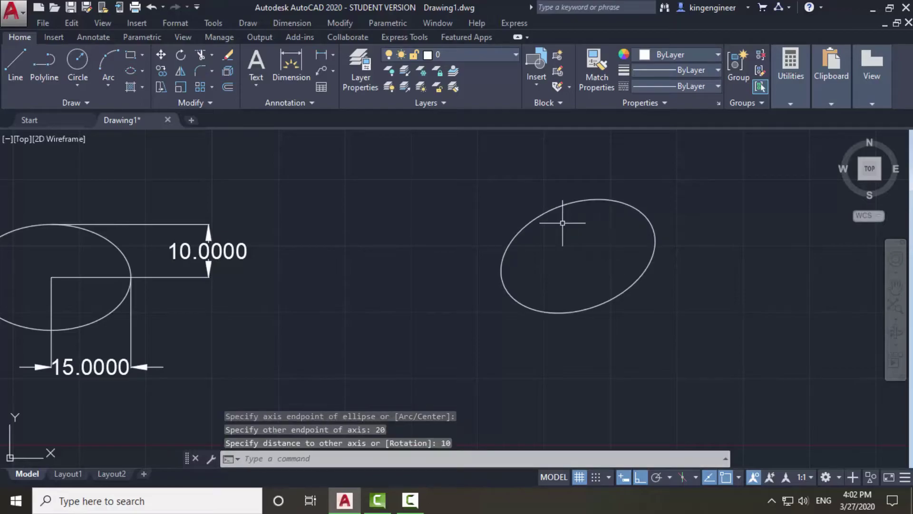
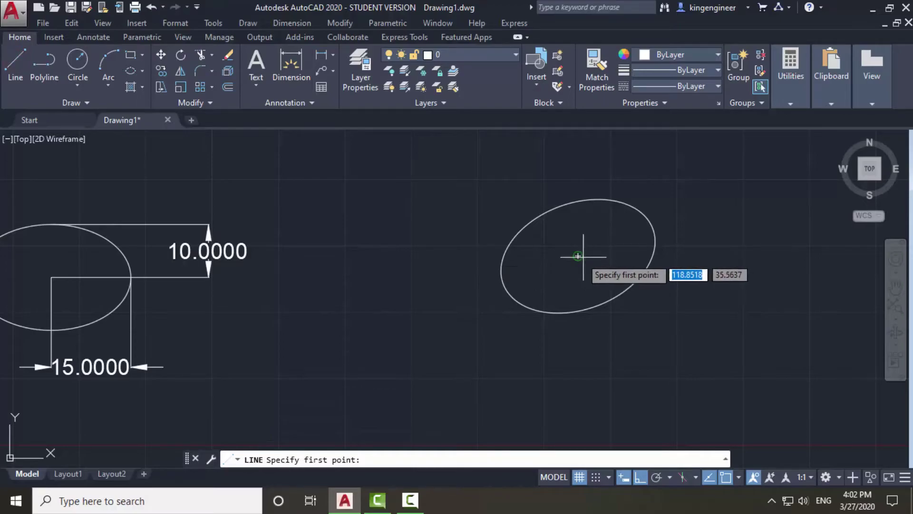
# Draw a horizontal line from the tilted ellipse's center to a point beyond its right edge.
pyautogui.click(704, 282)
pyautogui.rightClick(703, 284)
pyautogui.click(721, 290)
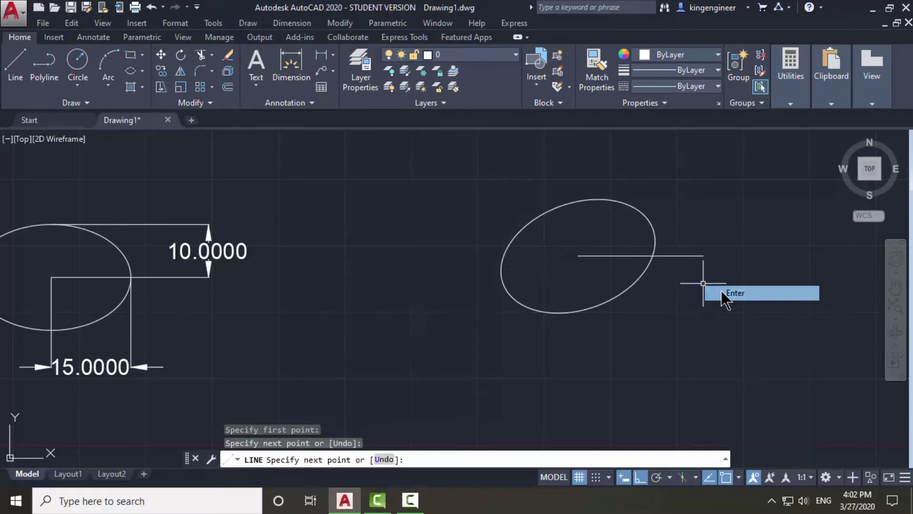
# Draw a line from the tilted ellipse's center to the upper-right quadrant at the end of its major axis.
pyautogui.click(16, 72)
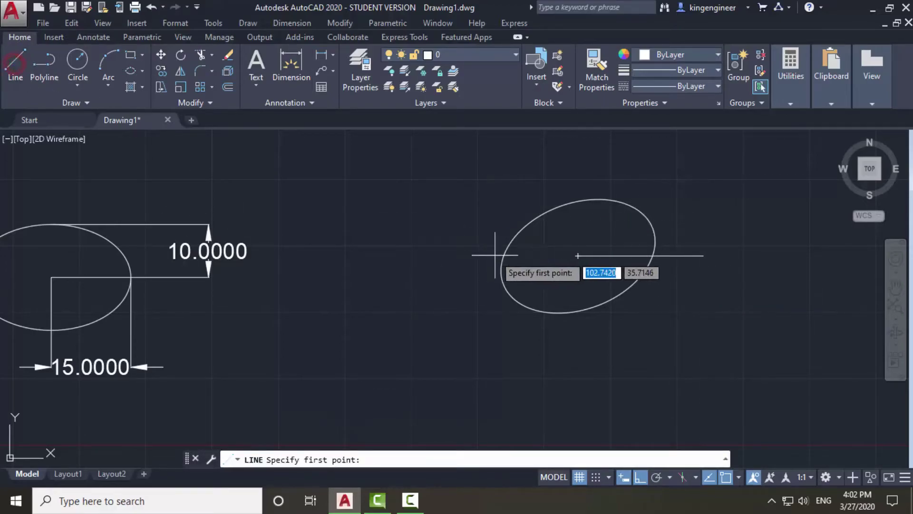
pyautogui.click(578, 256)
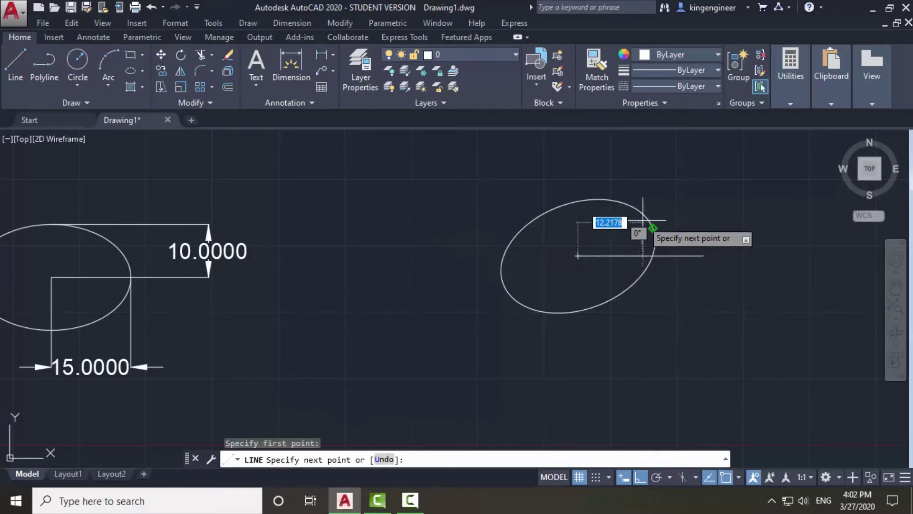
pyautogui.click(654, 228)
pyautogui.rightClick(654, 227)
pyautogui.click(678, 235)
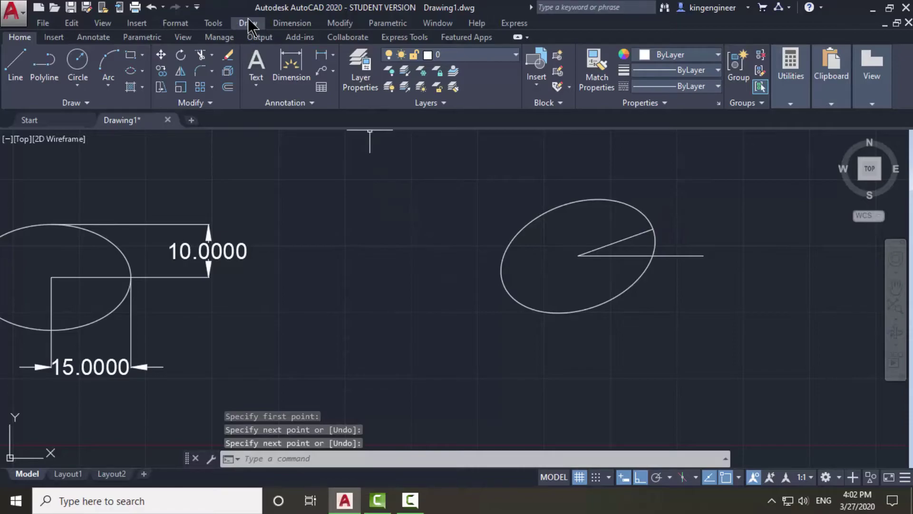
# Add an angular dimension between the horizontal line and the major-axis line, placed to the right of the tilted ellipse.
pyautogui.click(292, 23)
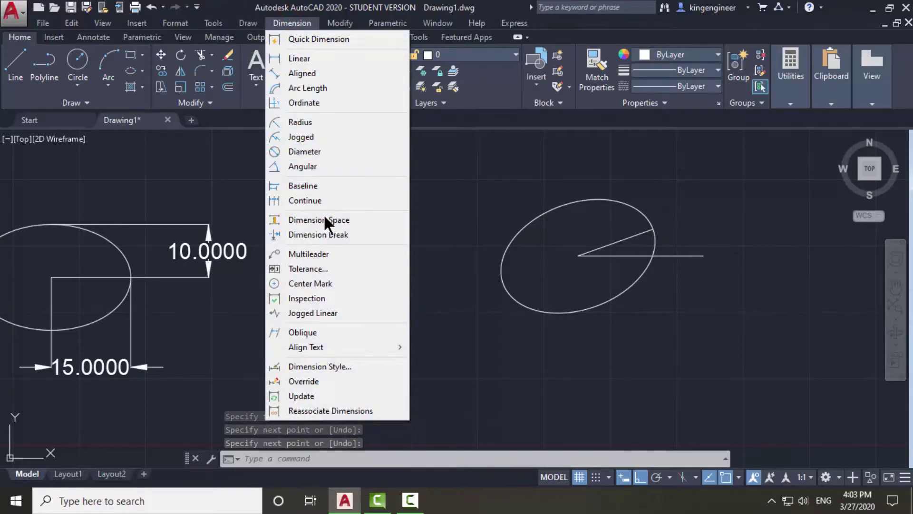
pyautogui.click(316, 165)
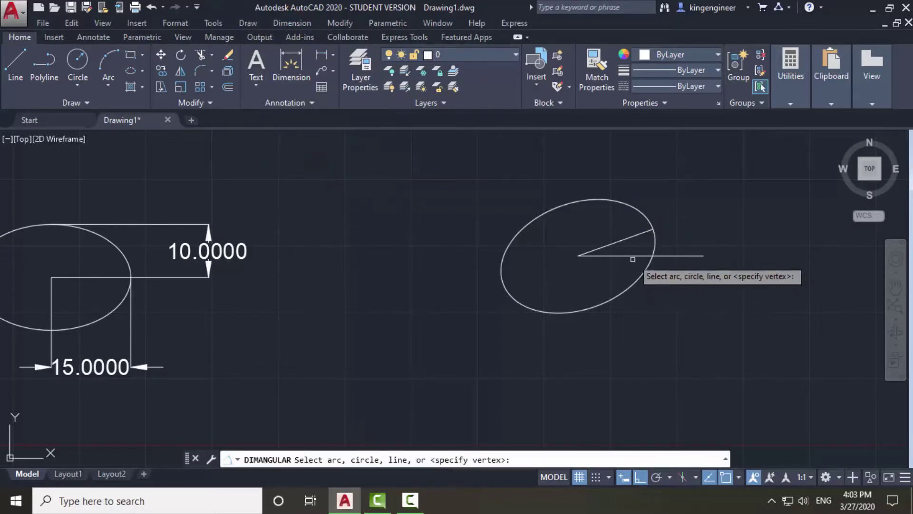
pyautogui.click(633, 256)
pyautogui.click(629, 236)
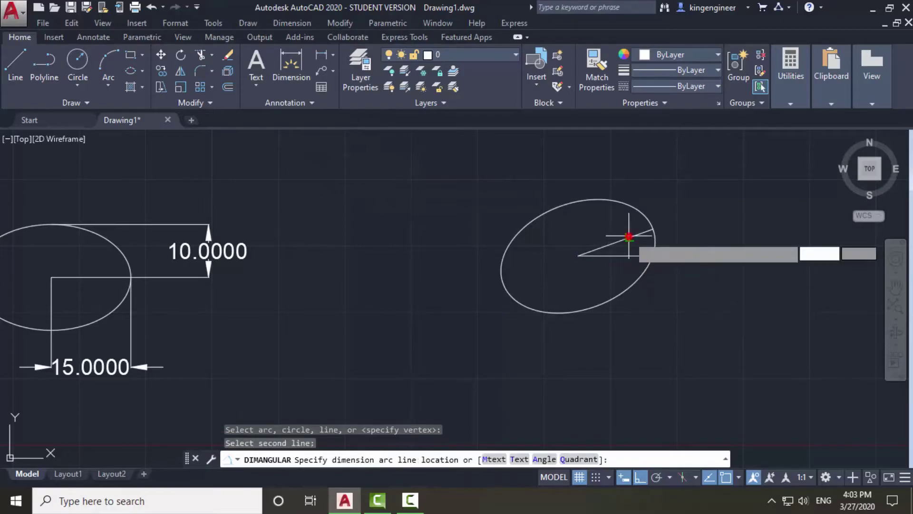
pyautogui.click(701, 247)
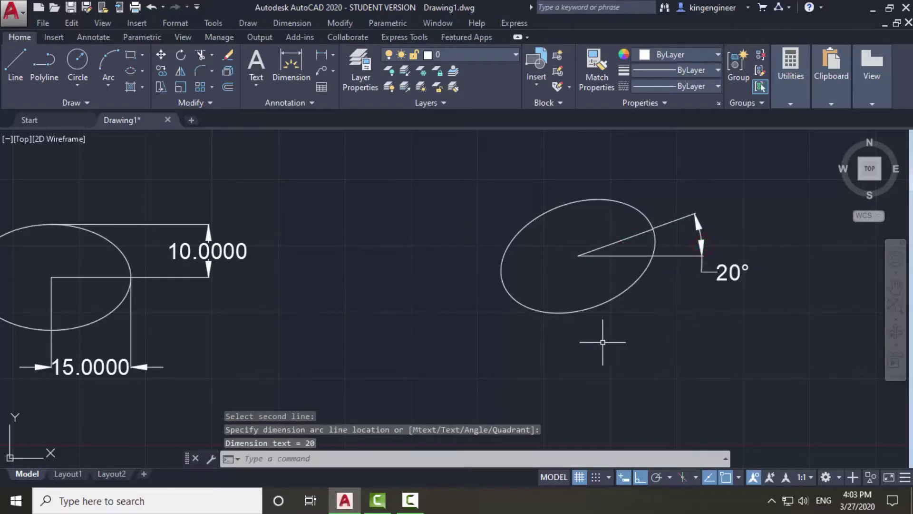
pyautogui.click(292, 23)
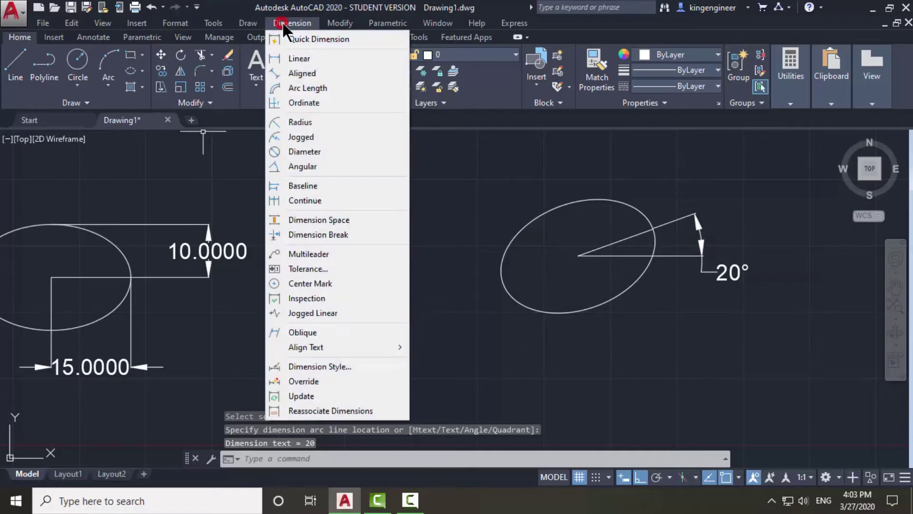
pyautogui.click(285, 59)
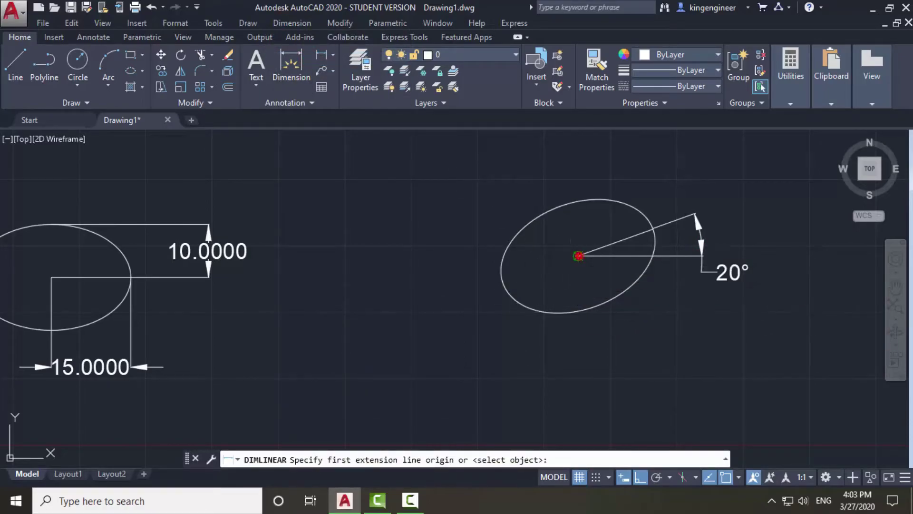
pyautogui.click(578, 255)
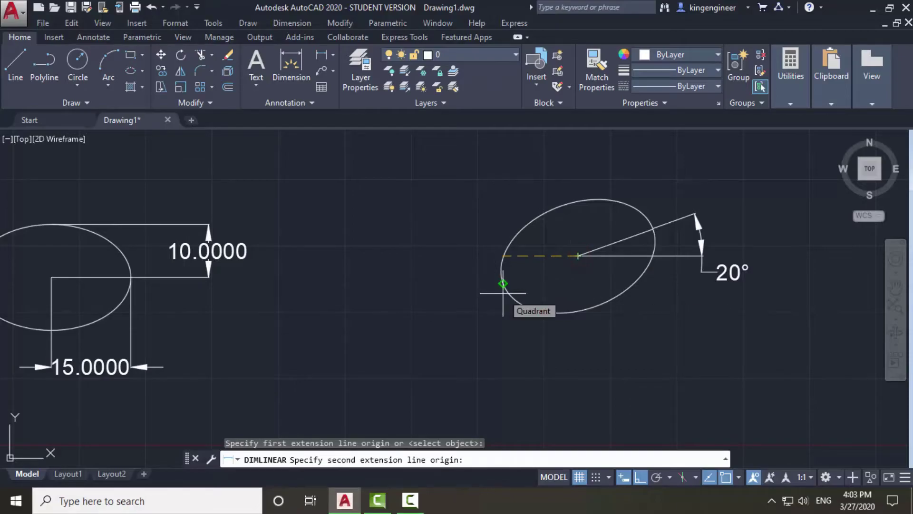
pyautogui.click(502, 284)
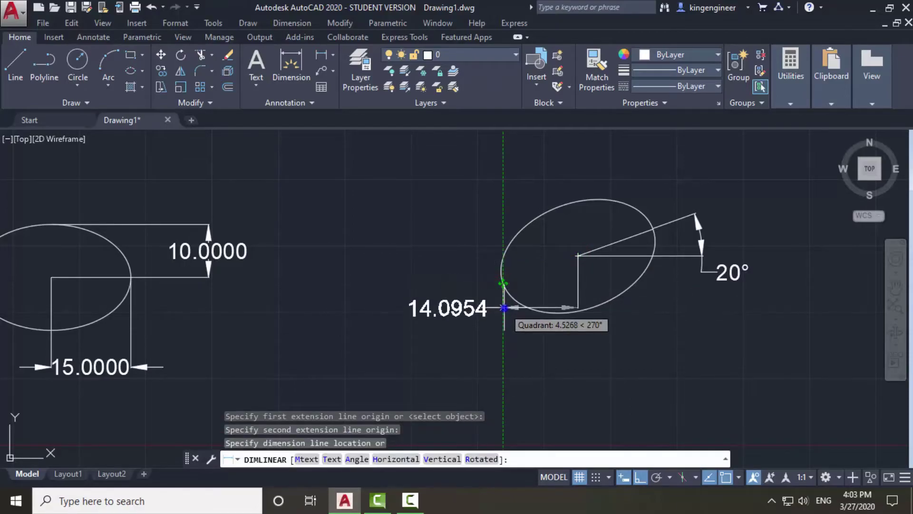
pyautogui.rightClick(503, 308)
pyautogui.click(541, 103)
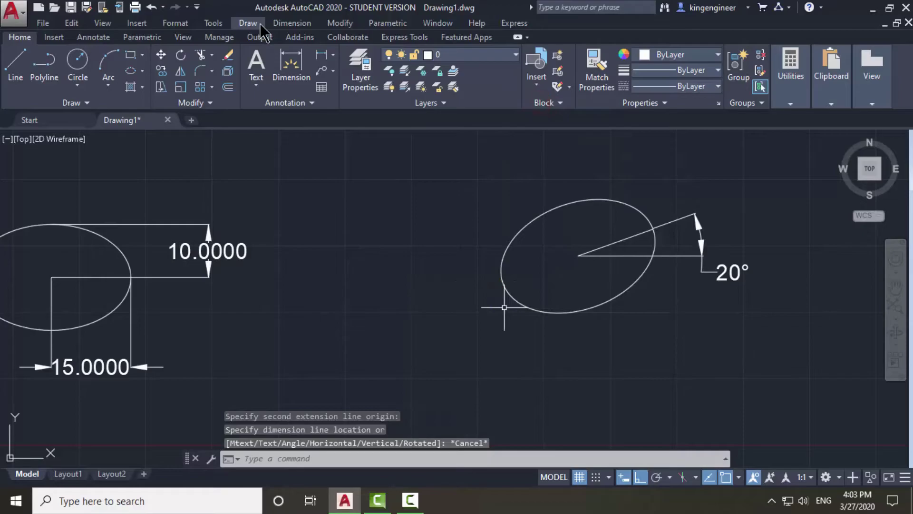
# Add an aligned dimension from the tilted ellipse's center to its lower-left major-axis quadrant, placed below the ellipse.
pyautogui.click(291, 23)
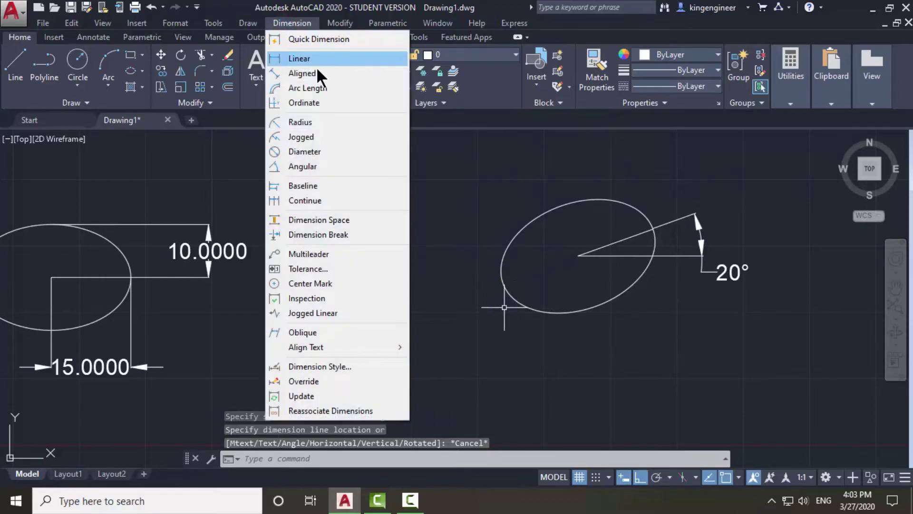
pyautogui.click(318, 74)
pyautogui.click(578, 256)
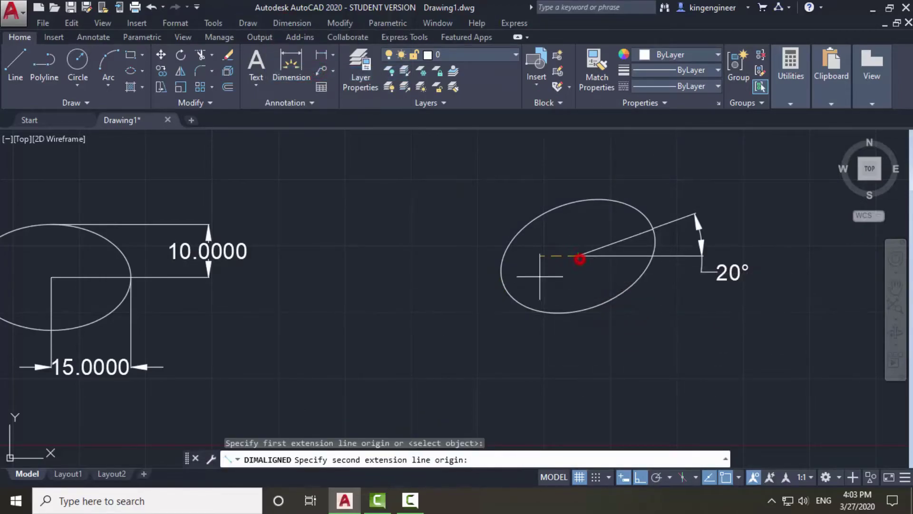
pyautogui.click(504, 284)
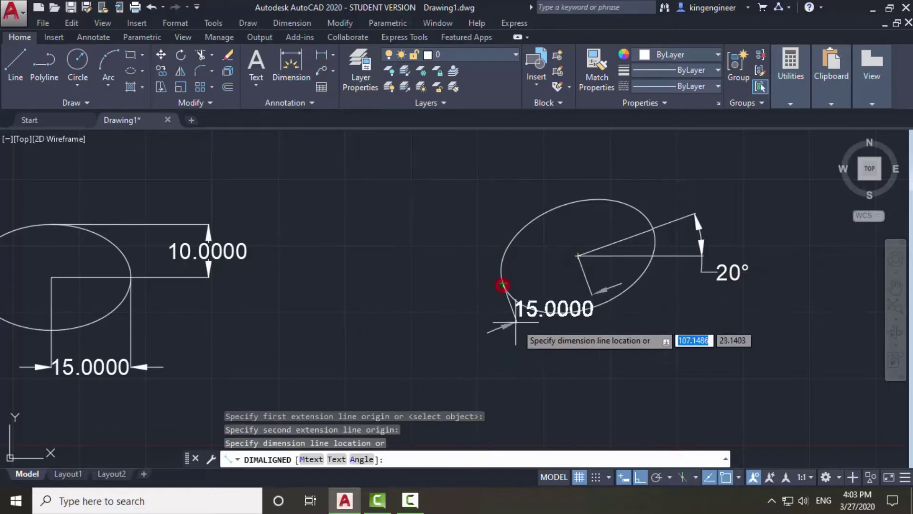
pyautogui.click(548, 366)
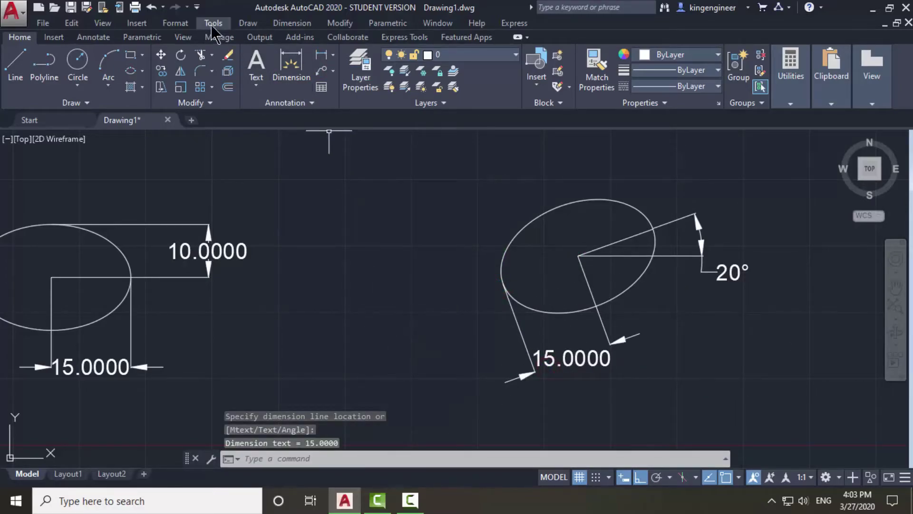
# Add an aligned dimension across the tilted ellipse's full major axis, between its two end quadrants, placed below the existing 15 dimension.
pyautogui.click(286, 25)
pyautogui.click(304, 58)
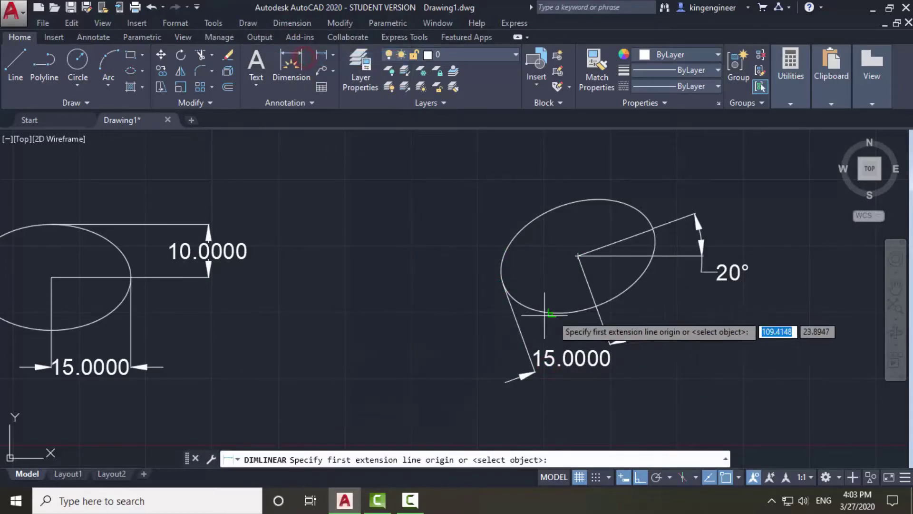
pyautogui.click(280, 24)
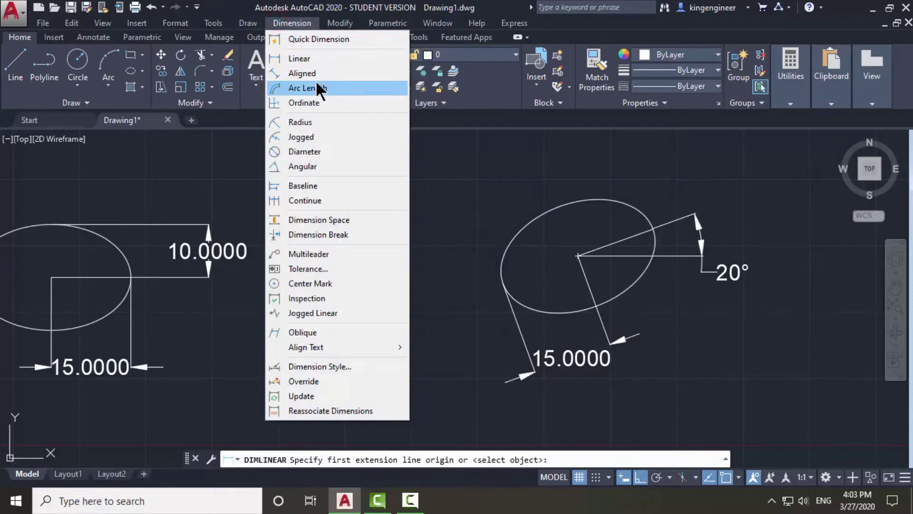
pyautogui.click(295, 72)
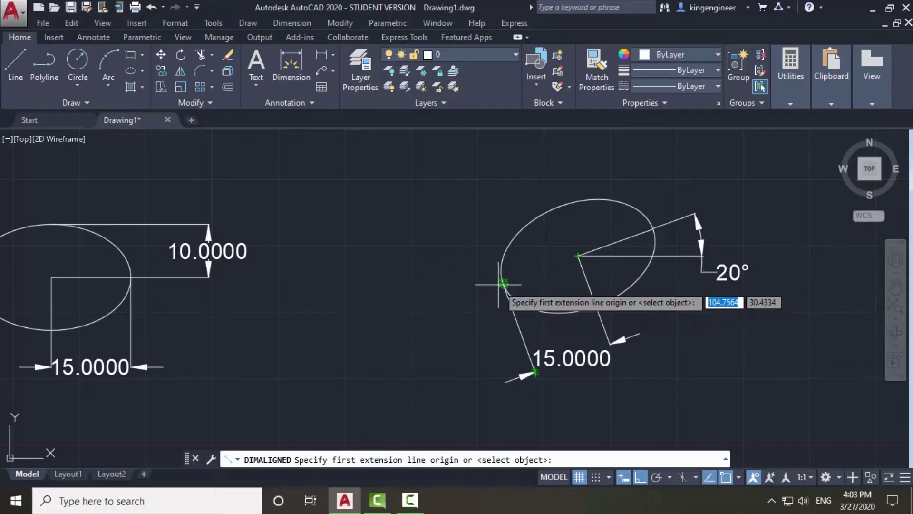
pyautogui.click(502, 284)
pyautogui.click(653, 229)
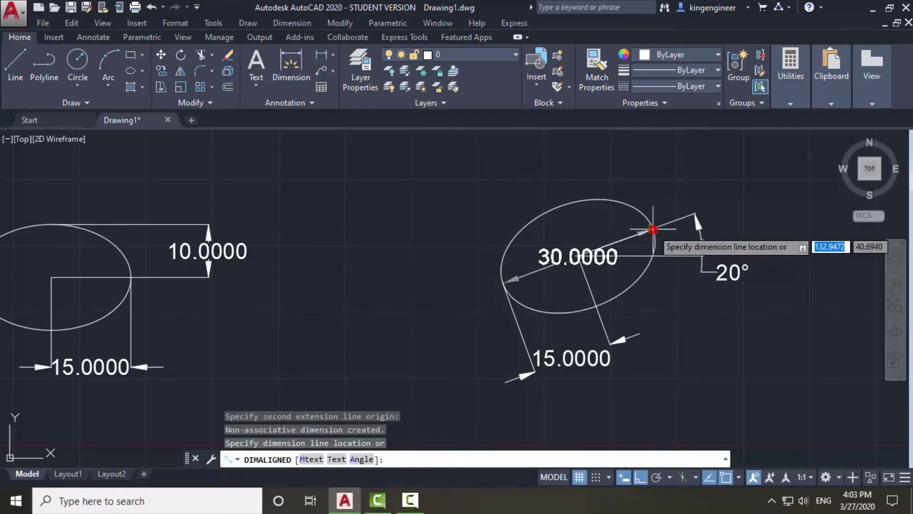
pyautogui.click(723, 376)
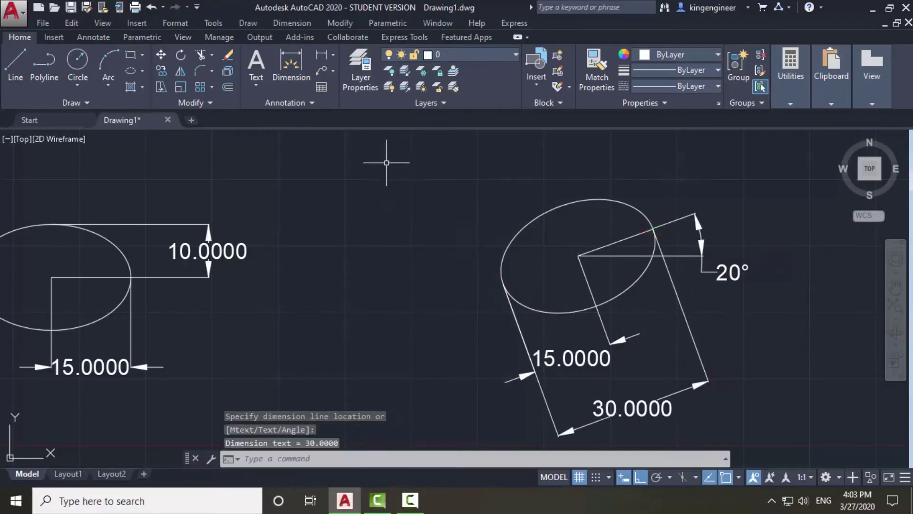
# Add an aligned dimension across the tilted ellipse's full minor axis, placed on the ellipse's left side.
pyautogui.click(292, 23)
pyautogui.click(295, 58)
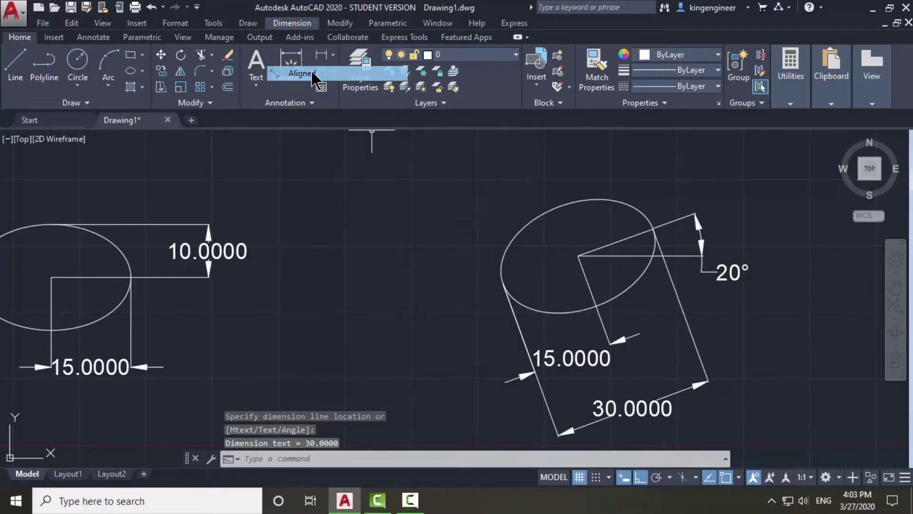
pyautogui.click(595, 304)
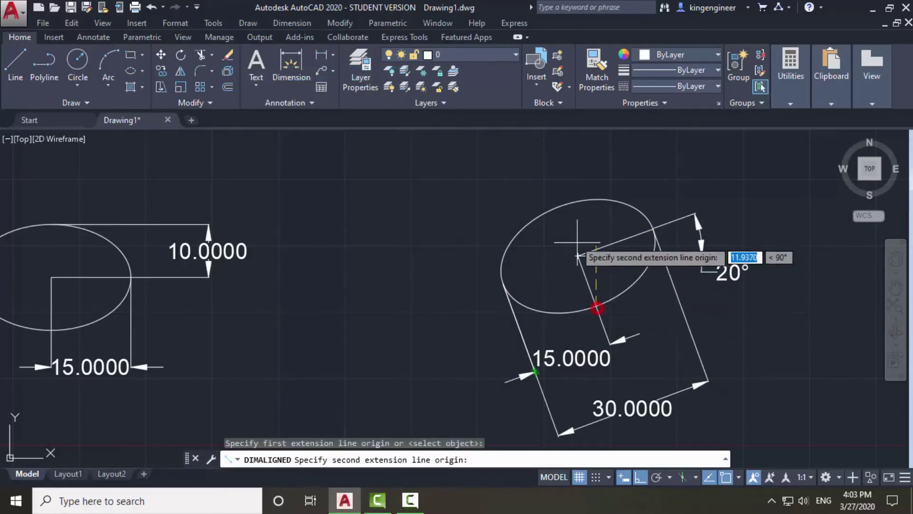
pyautogui.click(557, 205)
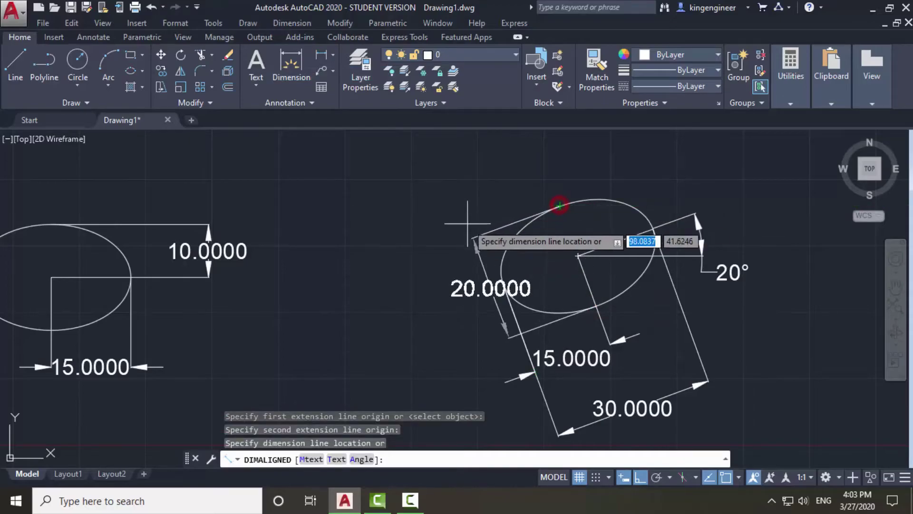
pyautogui.click(440, 233)
pyautogui.rightClick(441, 233)
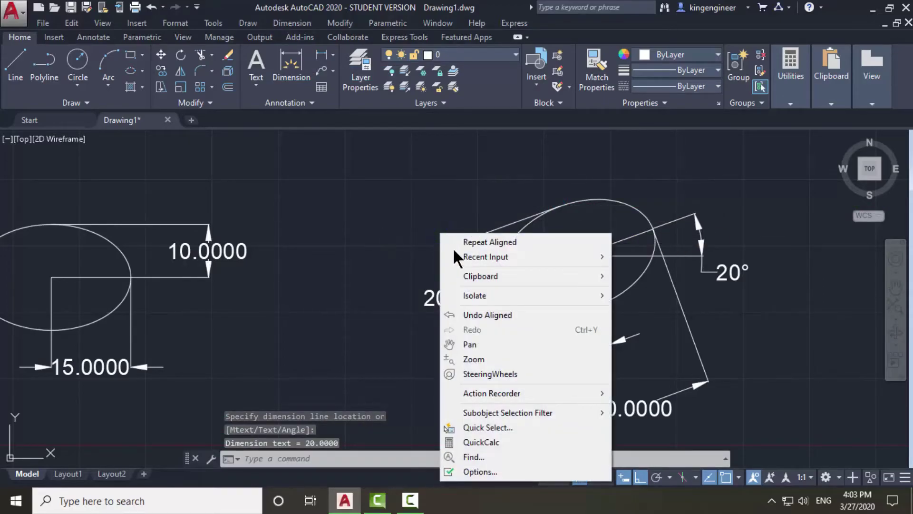
pyautogui.click(352, 227)
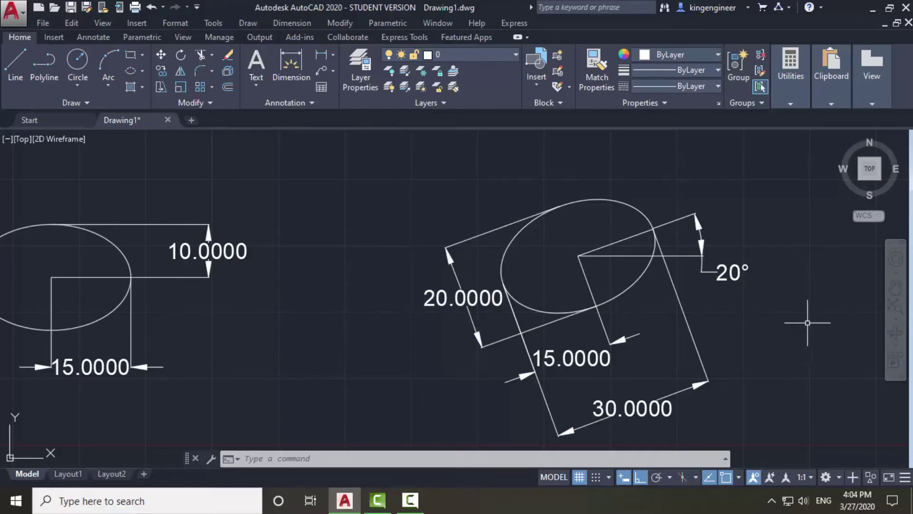
# Start an elliptical arc to the right of the tilted ellipse with a horizontal axis of 30 and a distance of 15 to the other axis.
pyautogui.moveTo(811, 323)
pyautogui.mouseDown(button='middle')
pyautogui.moveTo(504, 273)
pyautogui.moveTo(435, 297)
pyautogui.mouseUp(button='middle')
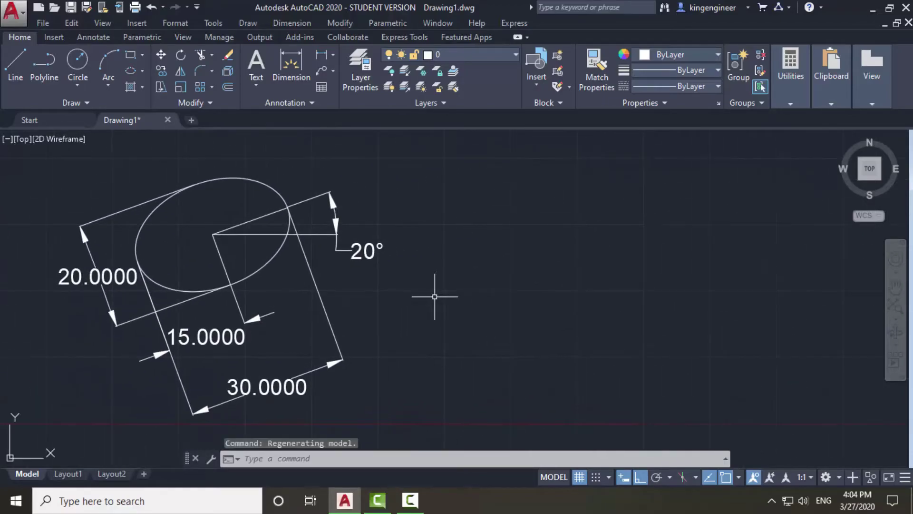
pyautogui.click(143, 71)
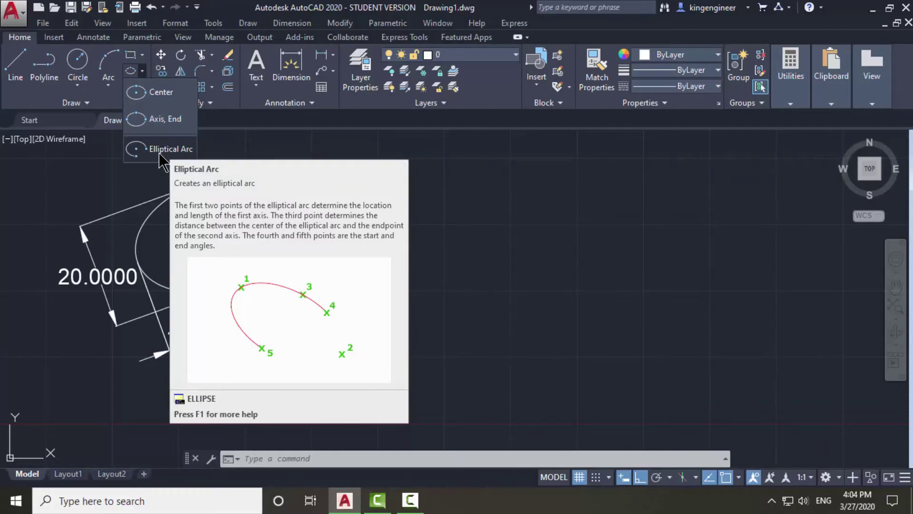
pyautogui.click(159, 150)
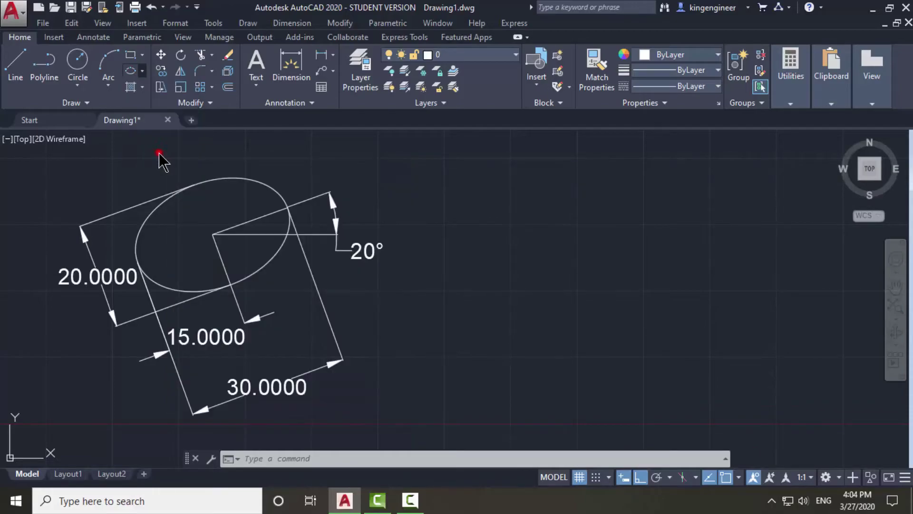
pyautogui.click(577, 264)
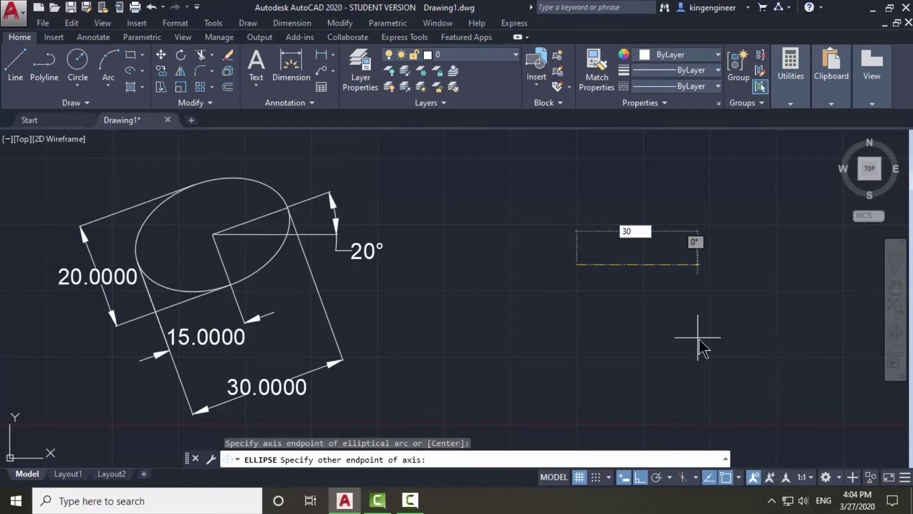
pyautogui.write('30')
pyautogui.press('Return')
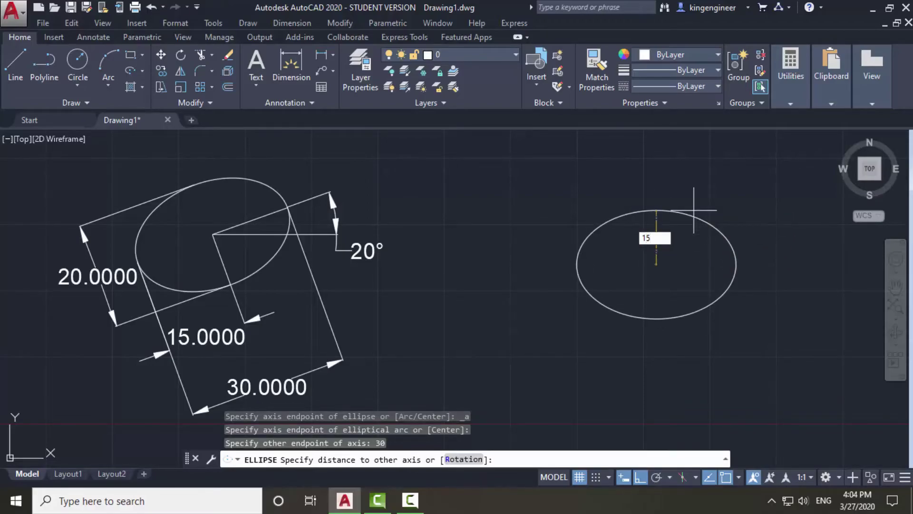
pyautogui.press('Return')
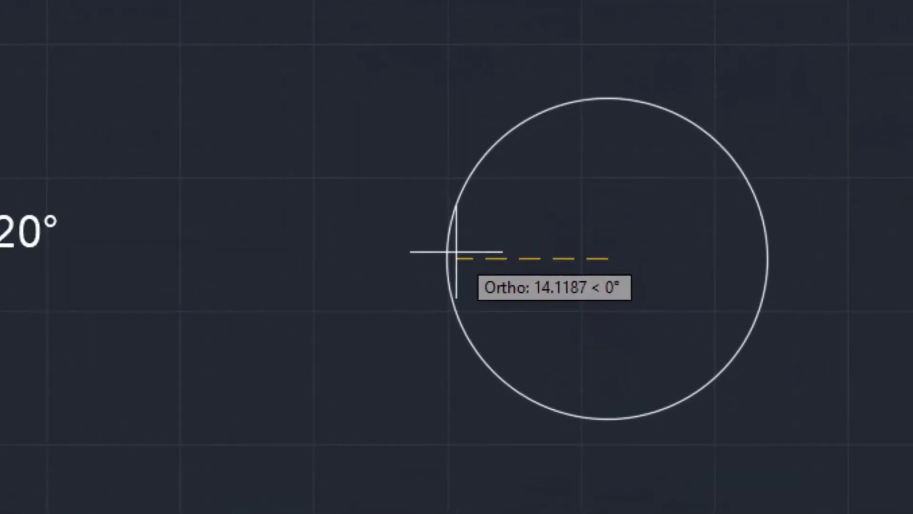
# Finish the elliptical arc with a start angle of 90 and an end angle of 270 degrees, with Ortho off.
pyautogui.click(452, 255)
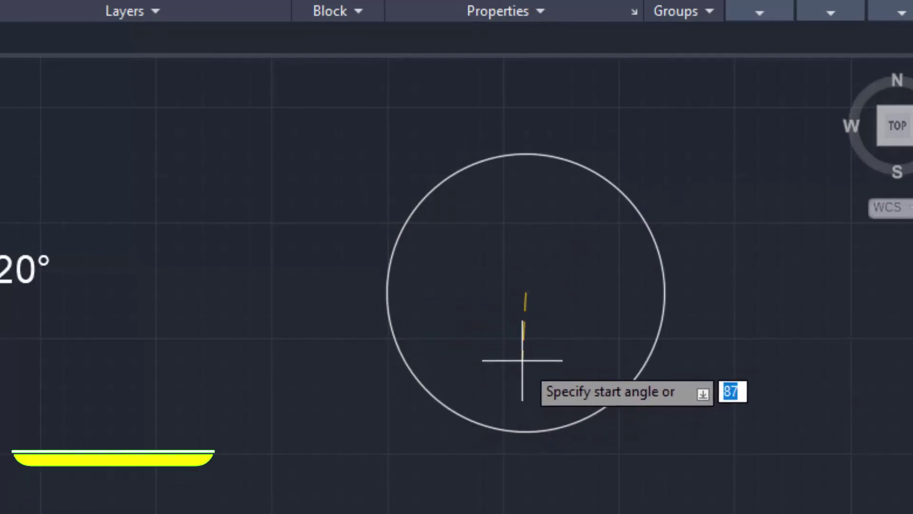
pyautogui.click(530, 431)
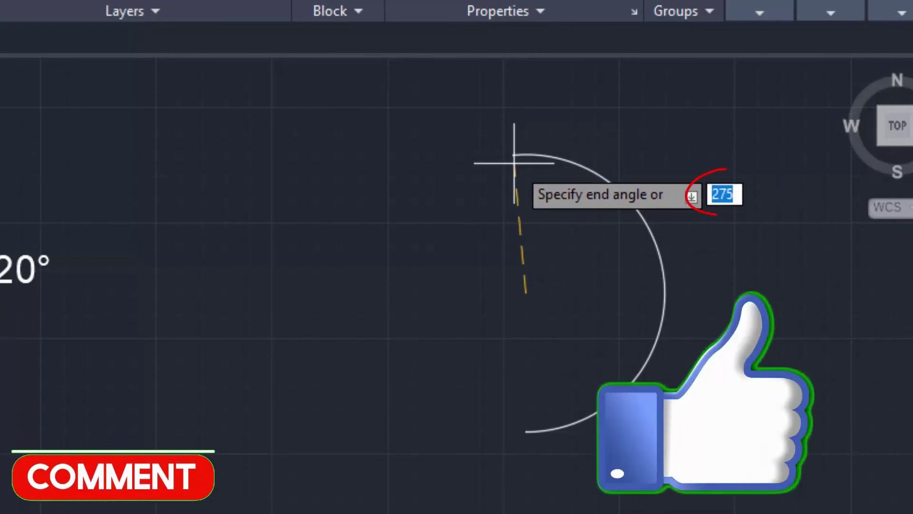
pyautogui.write('270')
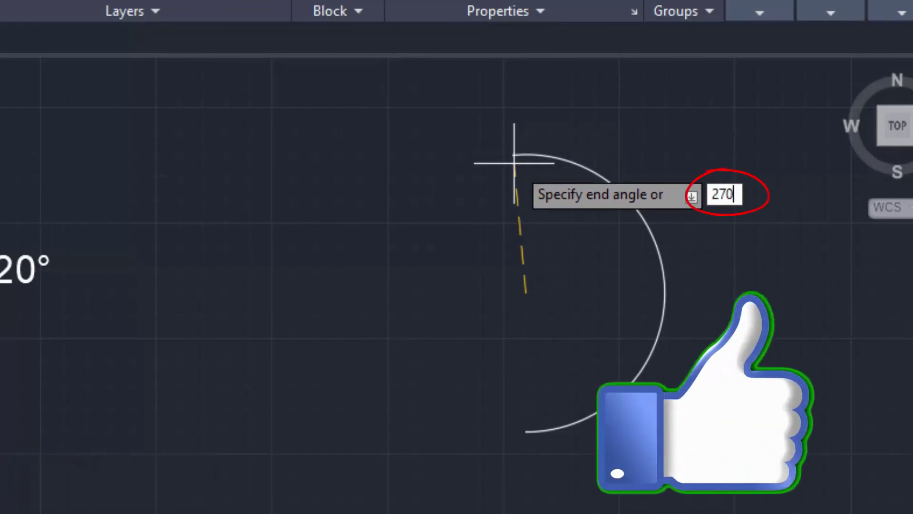
pyautogui.press('Return')
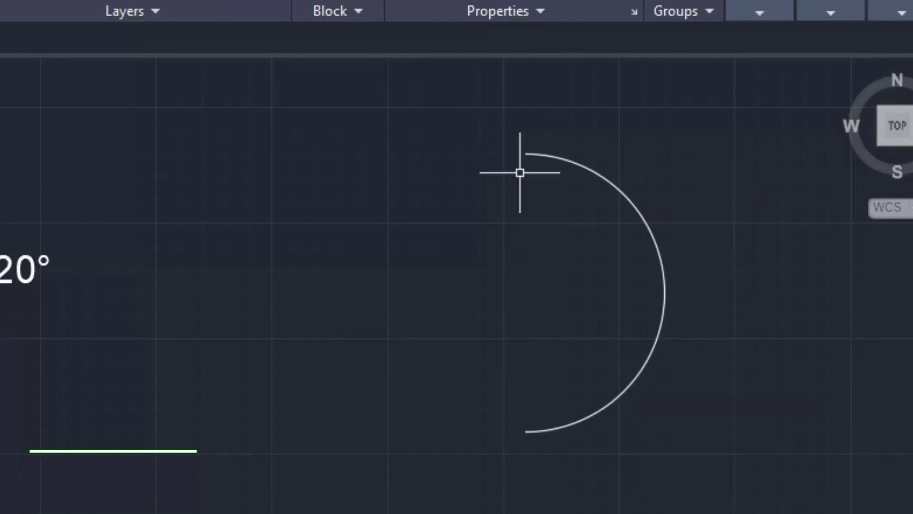
# Select the elliptical arc to inspect its grips, and clear the selection.
pyautogui.click(776, 511)
pyautogui.click(309, 162)
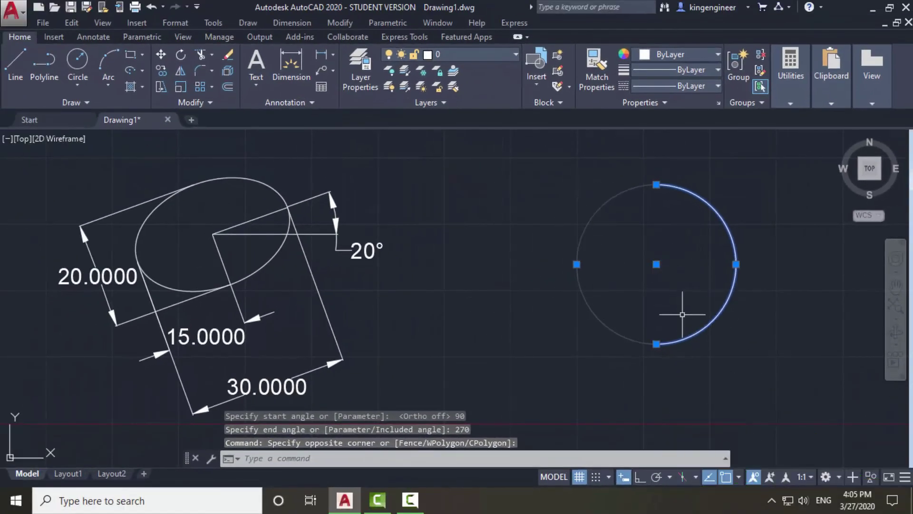
pyautogui.press('Escape')
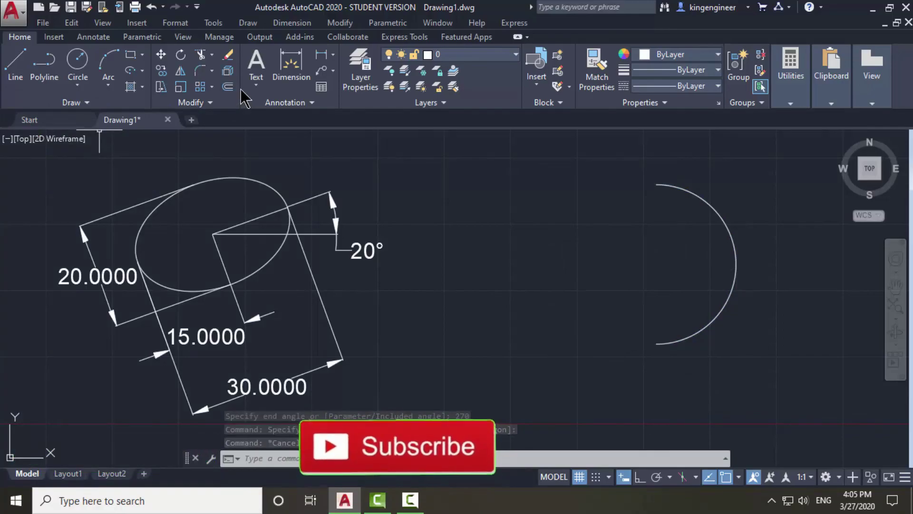
# Zoom to the drawing's extents to review the dimensioned ellipses and the elliptical arc.
pyautogui.click(141, 72)
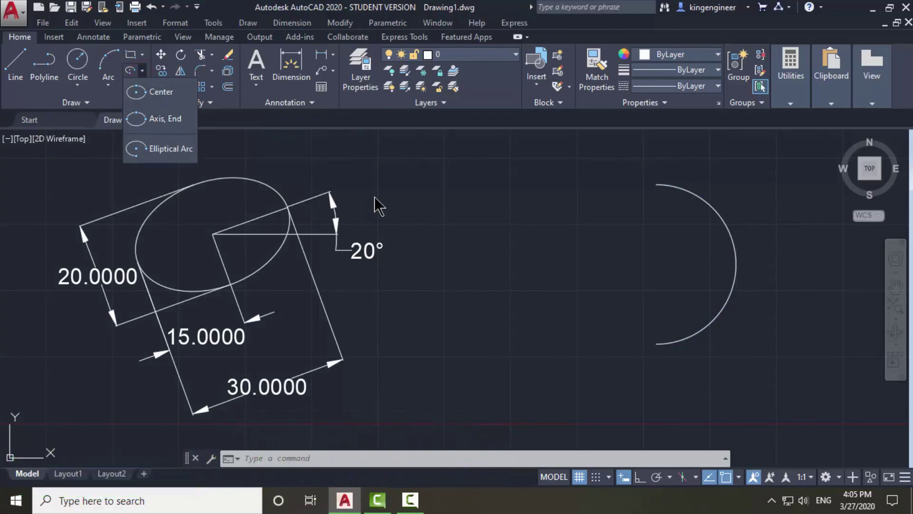
pyautogui.middleClick(391, 198)
pyautogui.middleClick(392, 198)
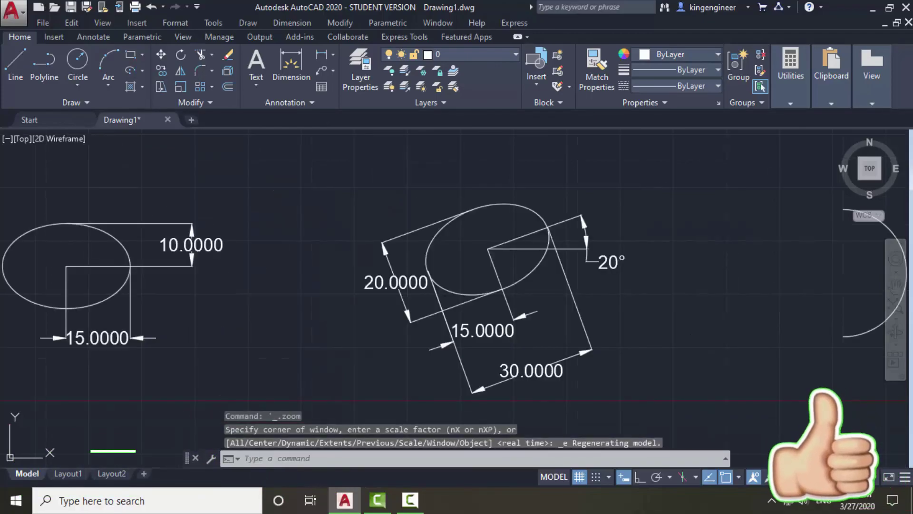